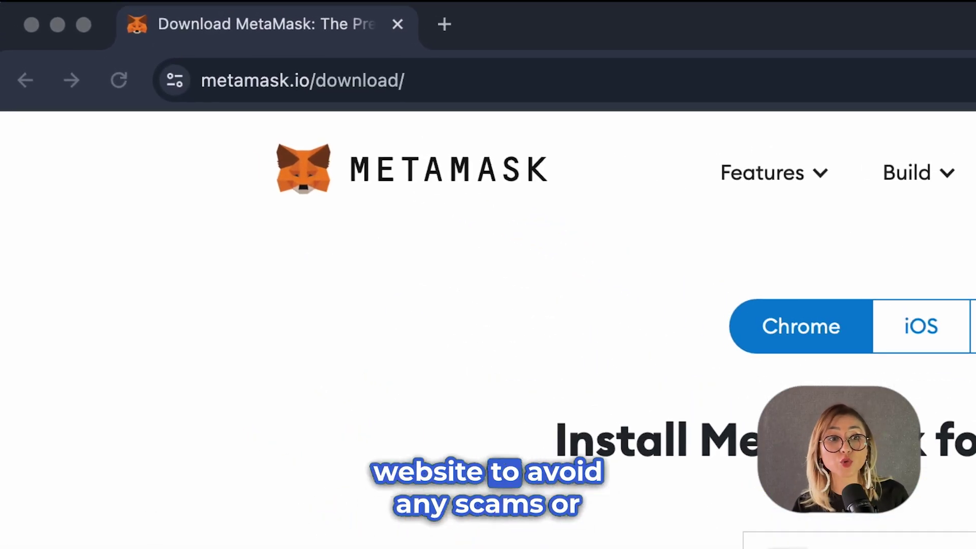
Add the MetaMask extension to Chrome from its Chrome Web Store listing.
scroll(712, 427, down, 5)
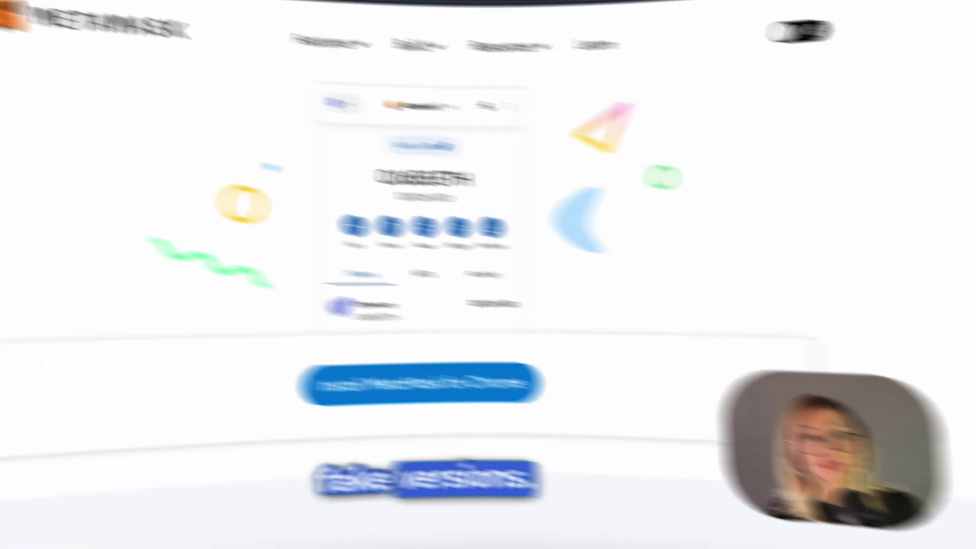
click(478, 516)
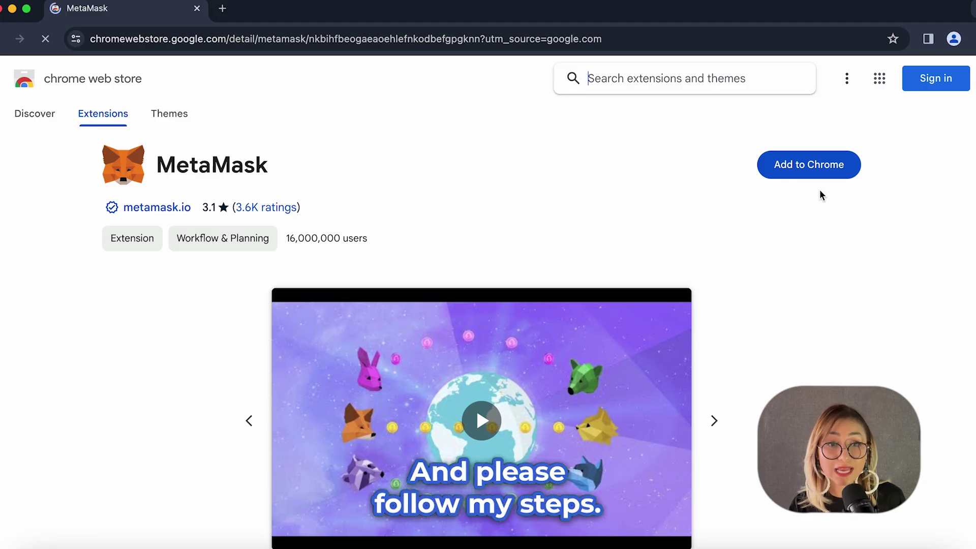
click(807, 181)
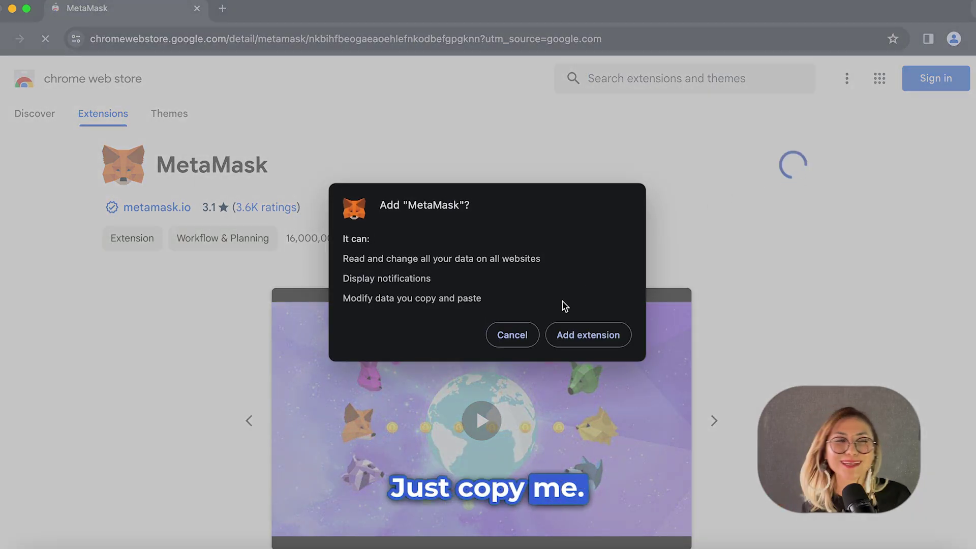
click(571, 330)
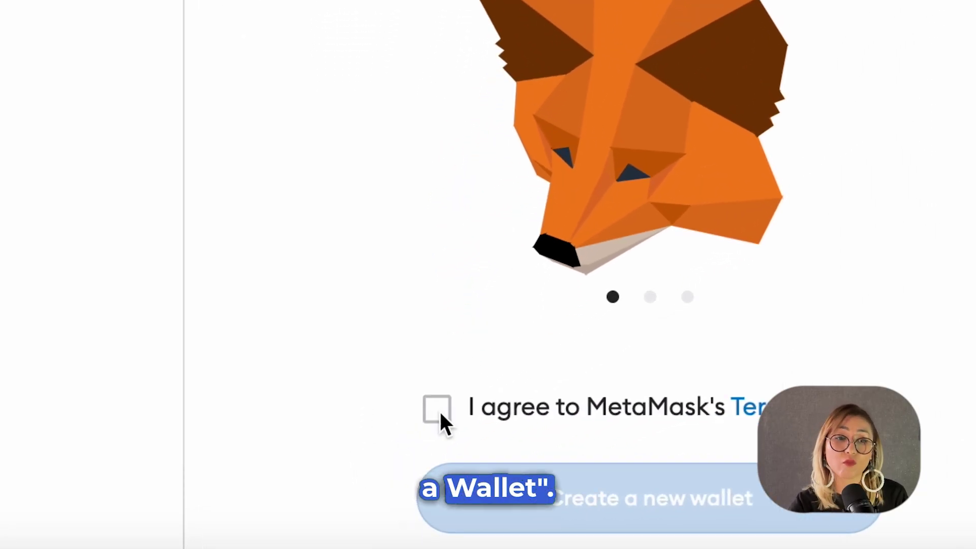
Accept the terms, set a wallet password, and reveal the 12-word Secret Recovery Phrase.
click(430, 430)
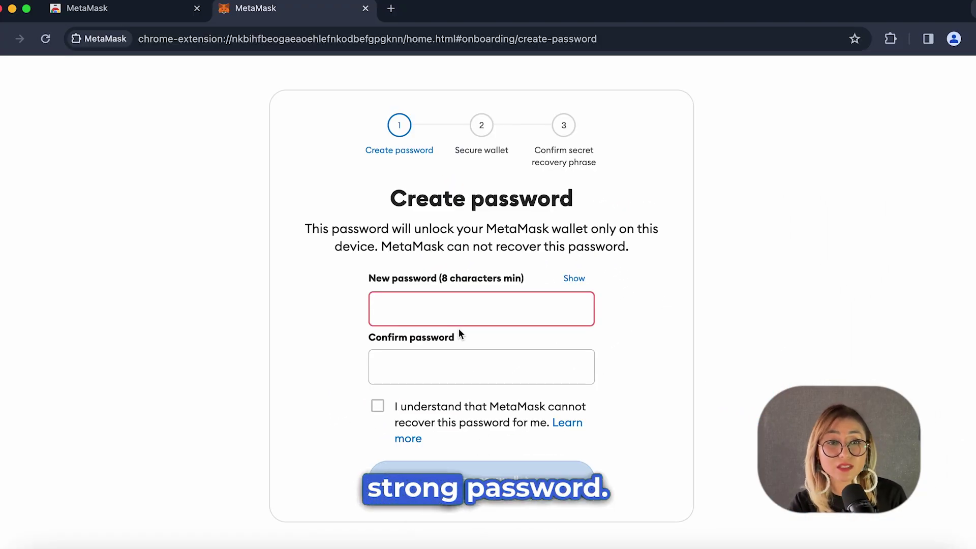
text(abcdefgh)
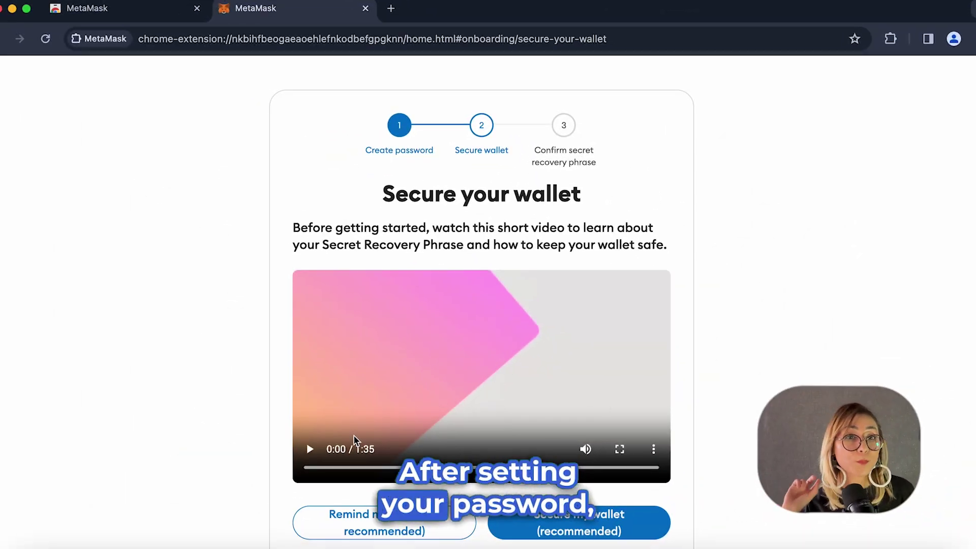
scroll(699, 462, down, 4)
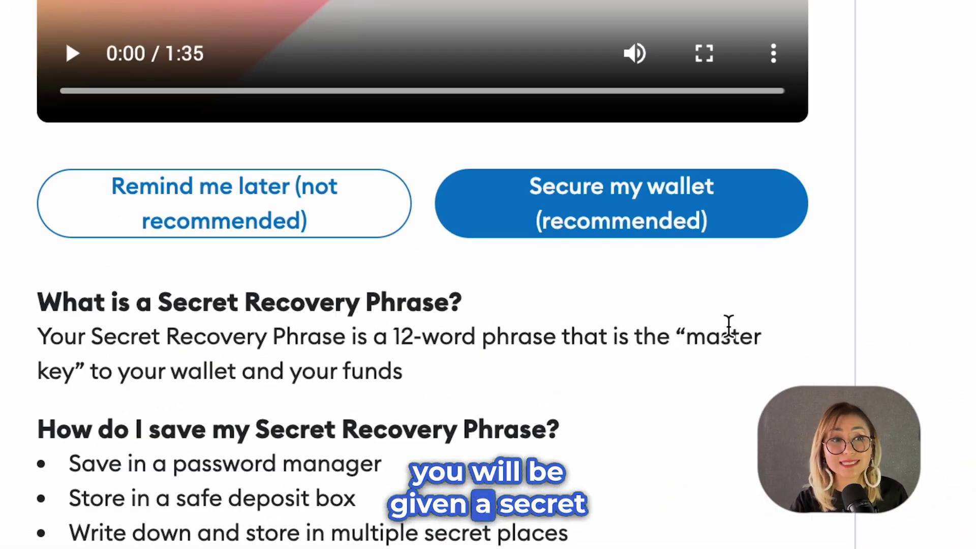
click(687, 225)
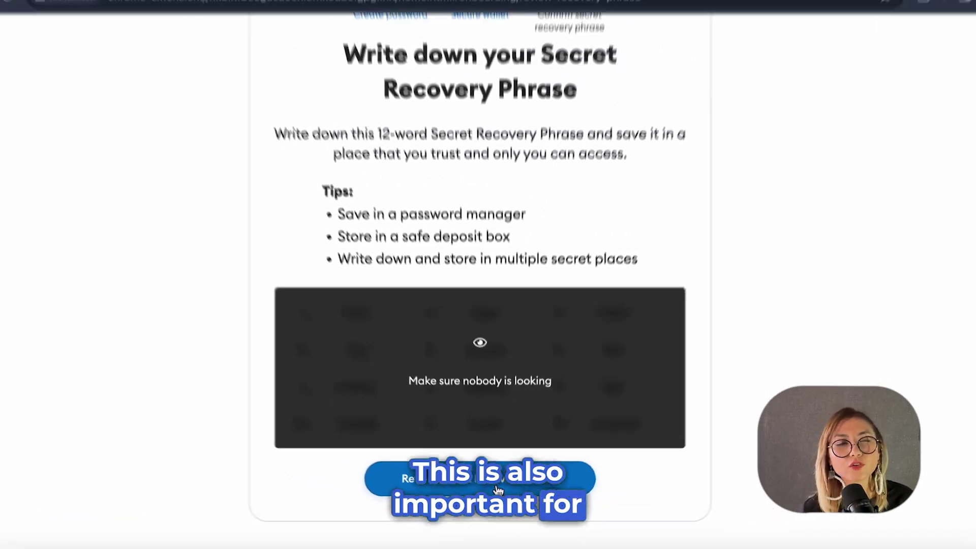
click(501, 454)
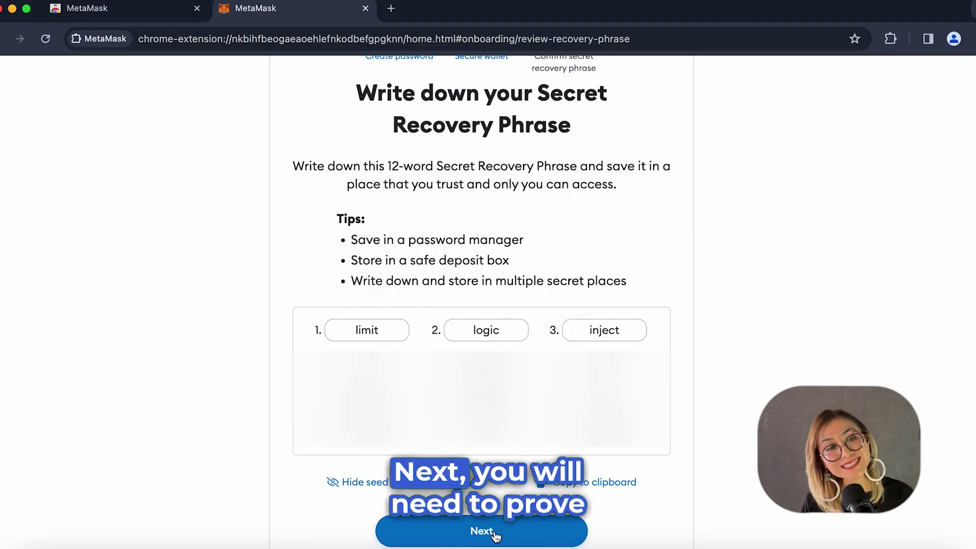
Confirm the Secret Recovery Phrase to finish setting up Account 1.
click(494, 533)
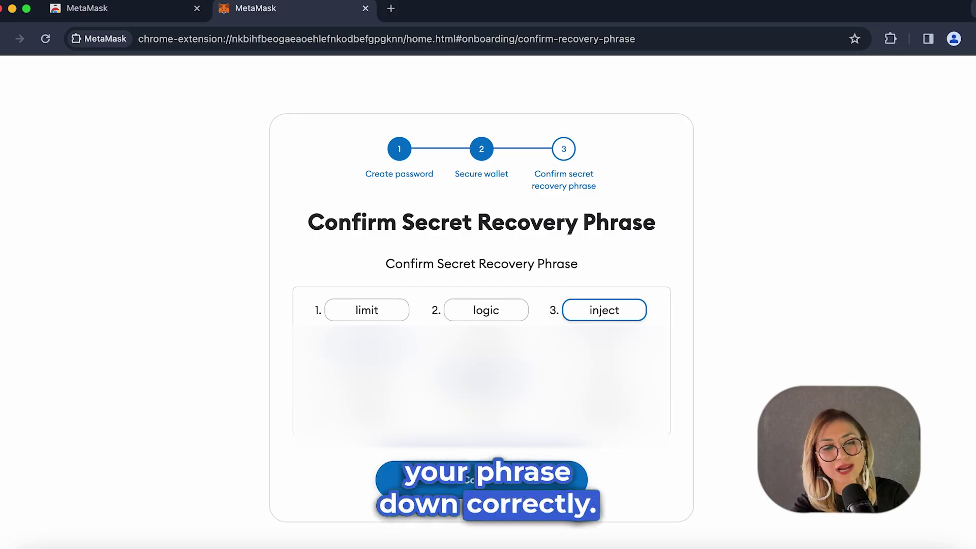
click(458, 475)
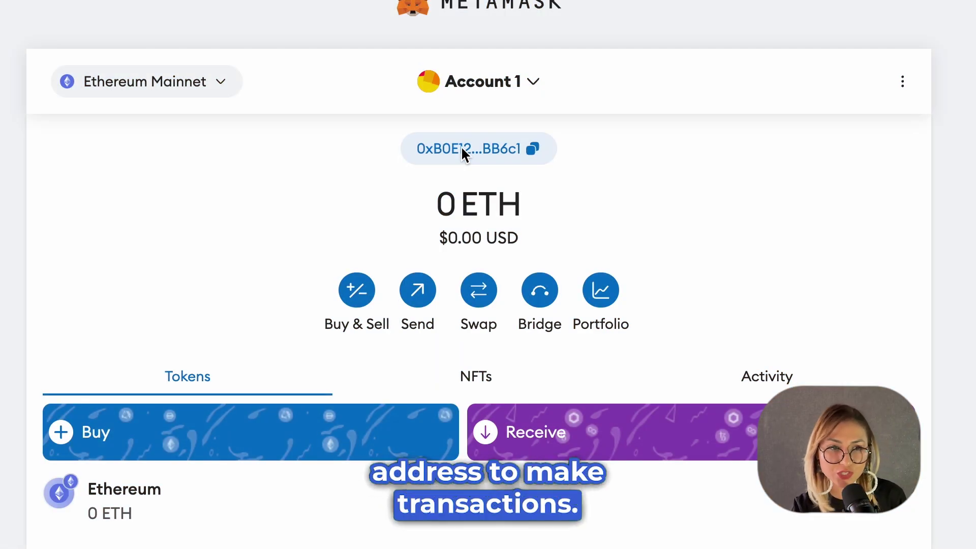
Check the account list, then show the network list with Goerli and Sepolia test networks.
click(529, 84)
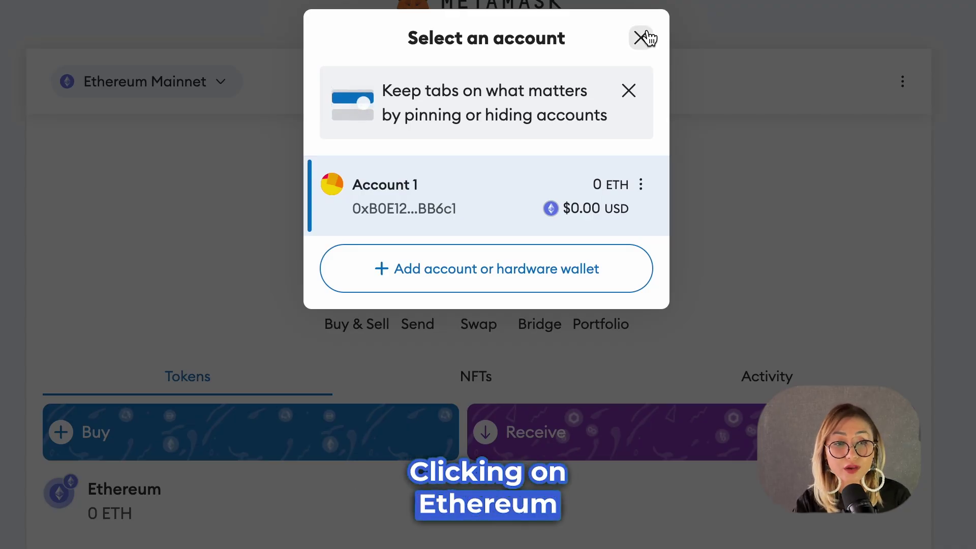
click(642, 38)
click(195, 101)
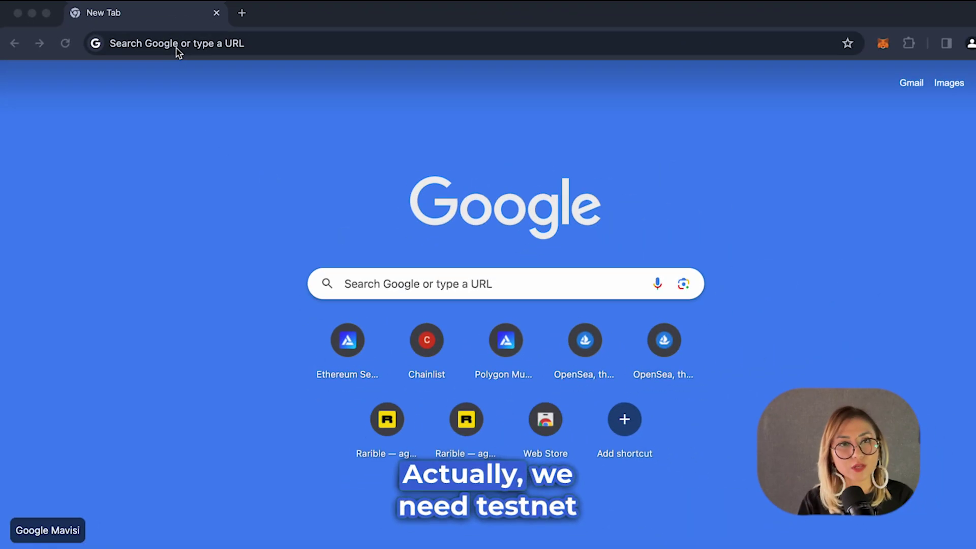
Search Google for 'chainlink faucet', open faucets.chain.link, and browse its Sepolia LINK page.
click(177, 48)
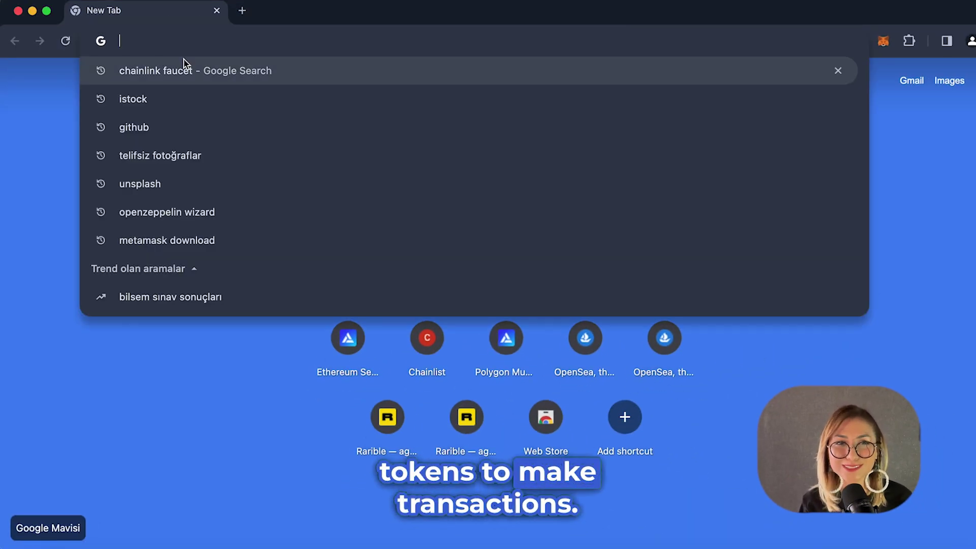
text(chainlink faucet)
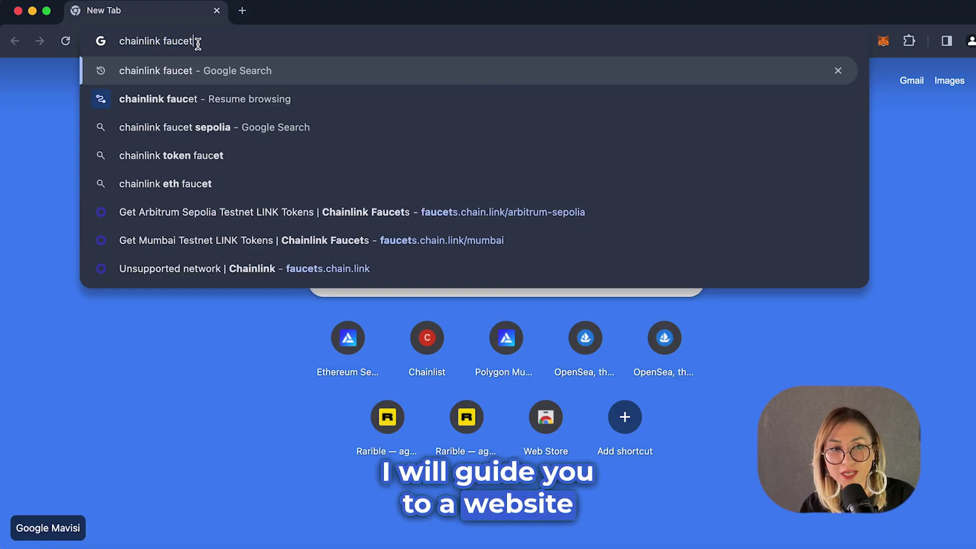
key(Return)
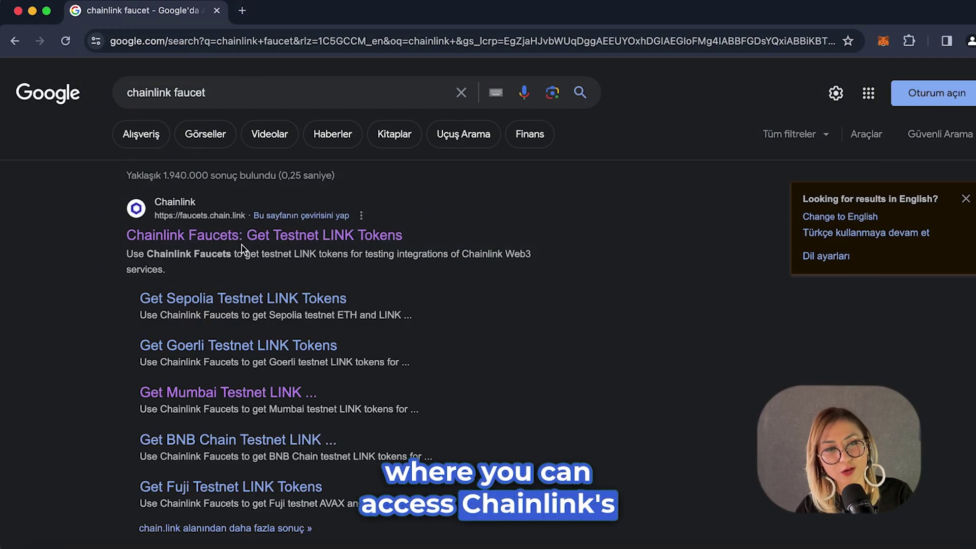
click(205, 234)
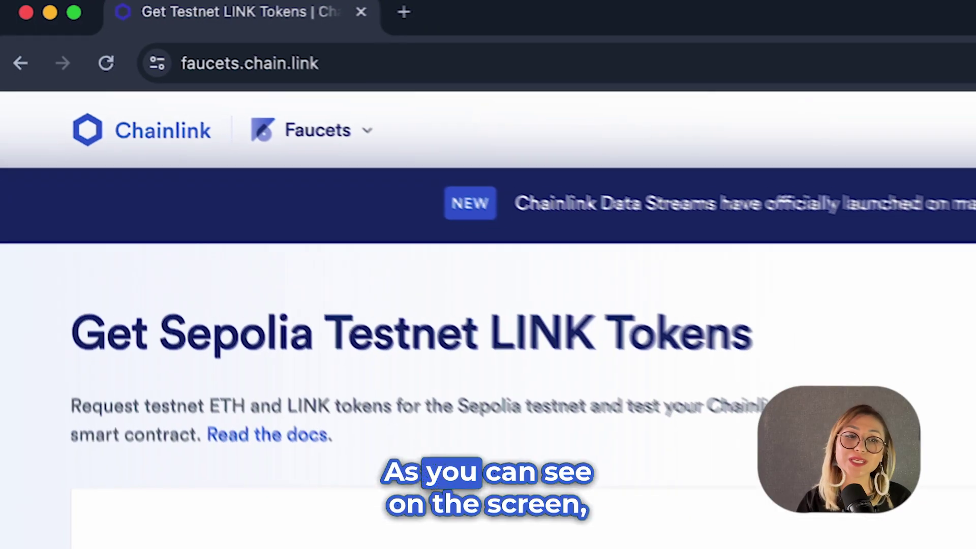
scroll(910, 522, down, 2)
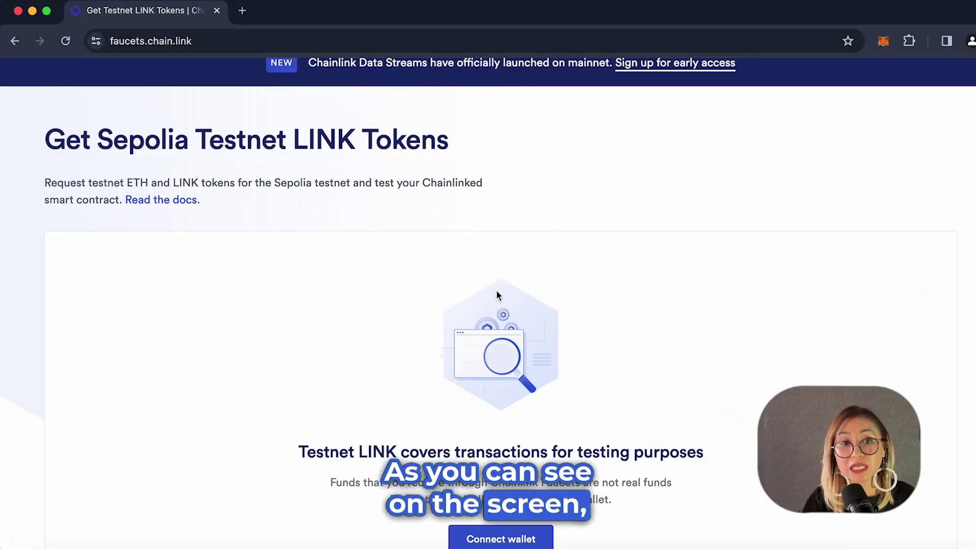
scroll(910, 523, down, 3)
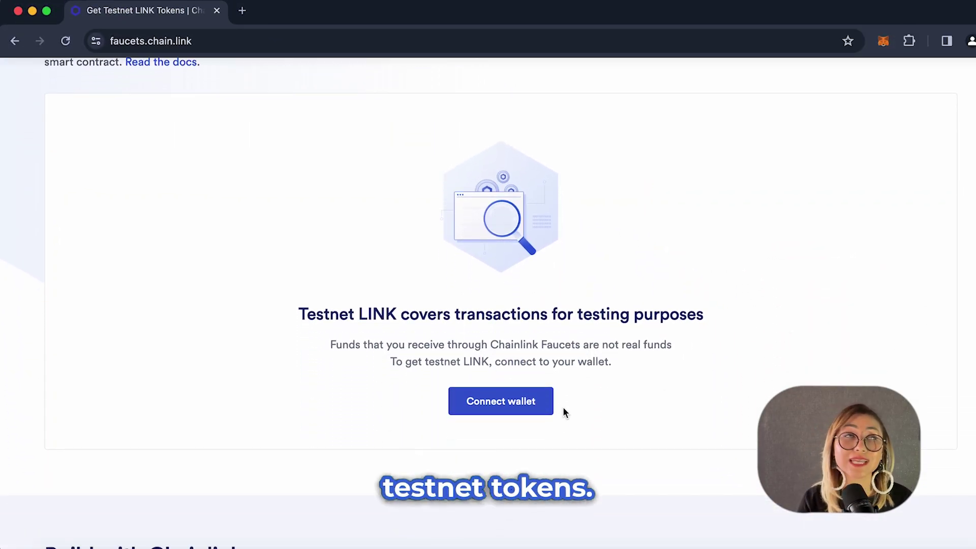
scroll(501, 405, down, 6)
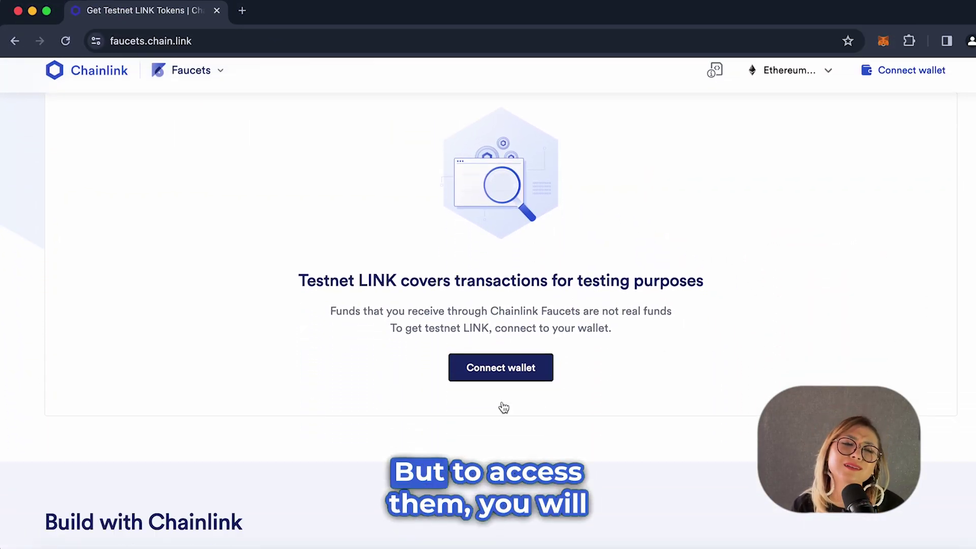
scroll(504, 407, down, 7)
scroll(503, 407, up, 3)
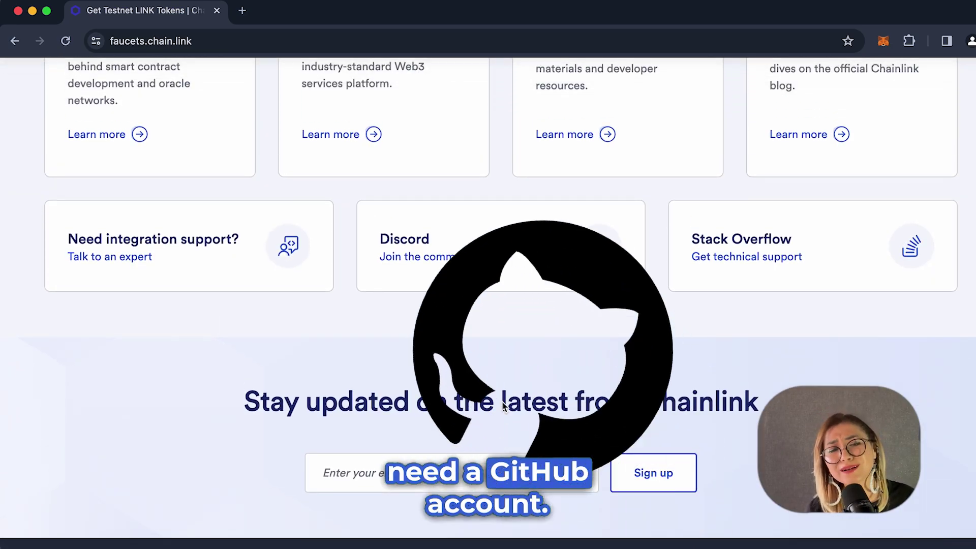
scroll(503, 405, up, 8)
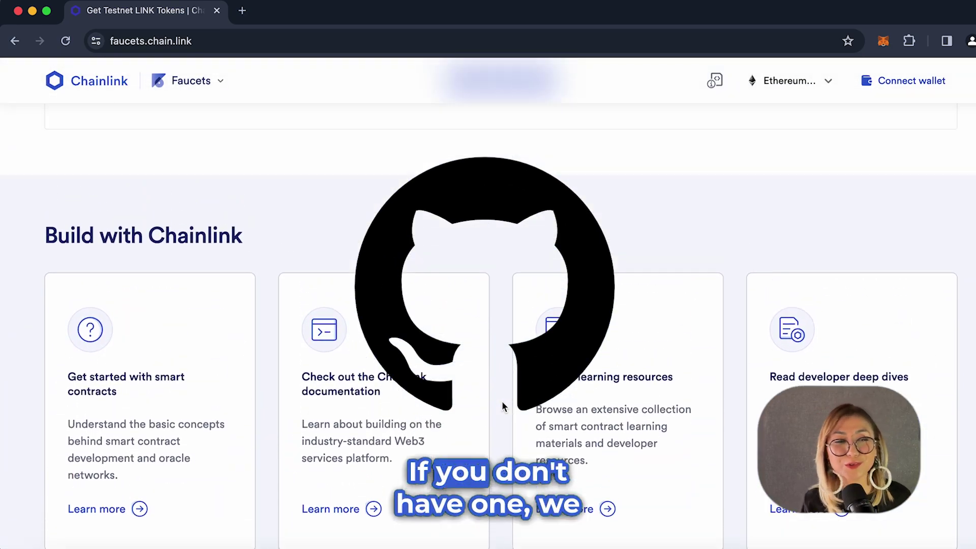
scroll(502, 401, up, 5)
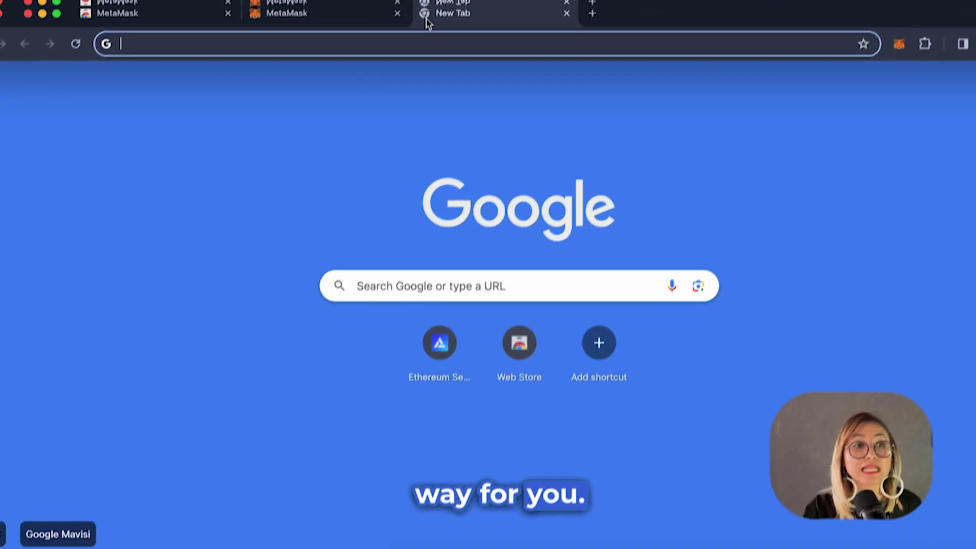
Load chainlist.wtf and search for 'mumbai' to find Chain ID 80001.
text(chainlis)
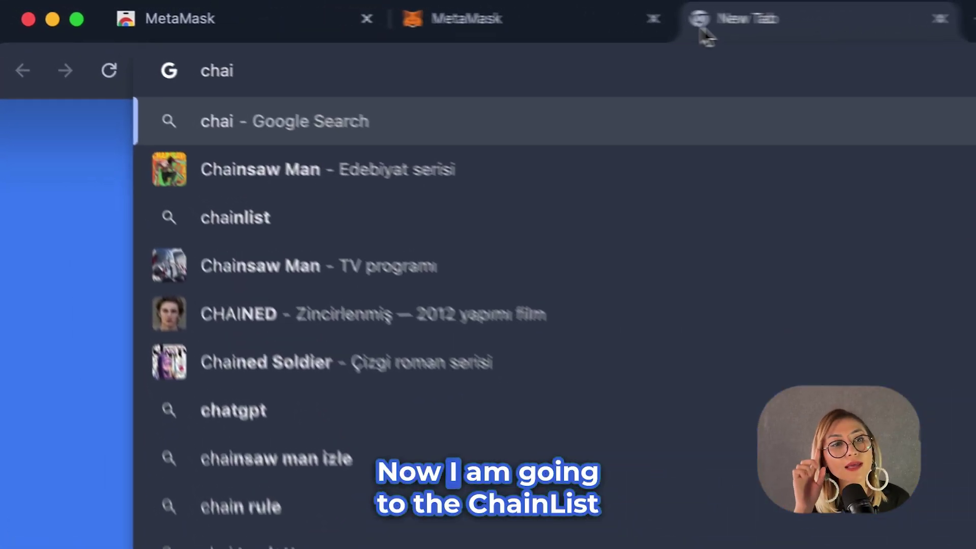
text(t.wtf)
key(Return)
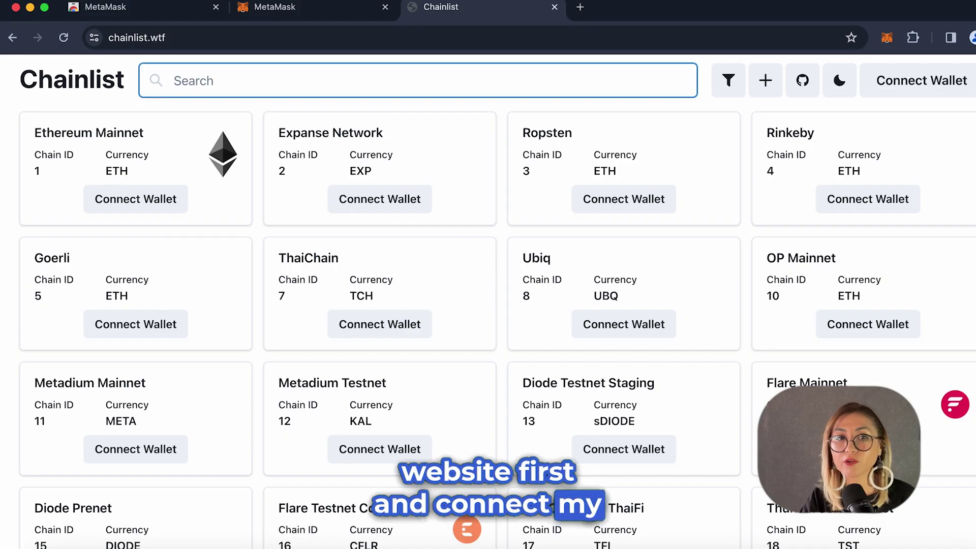
text(m)
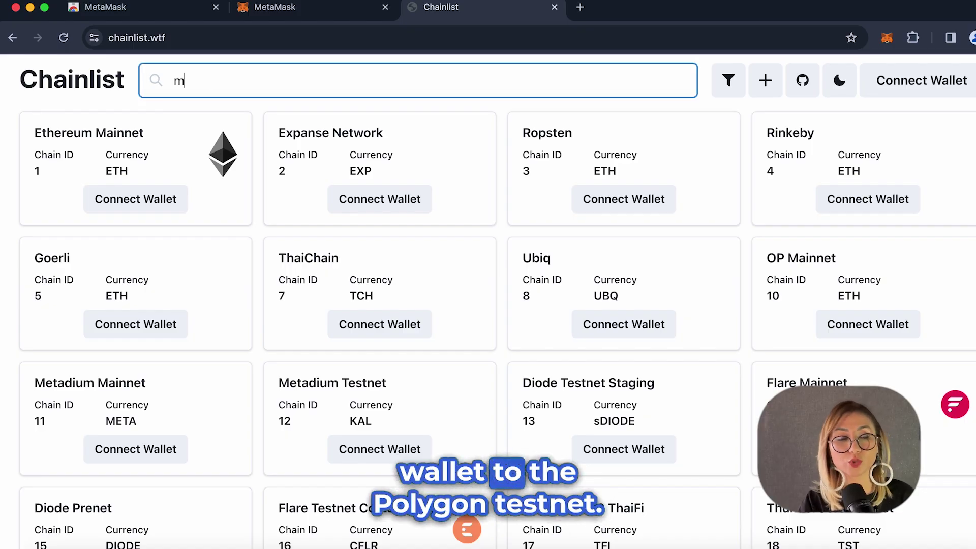
text(umbai)
Connect MetaMask's Account 1 to Chainlist.
click(136, 199)
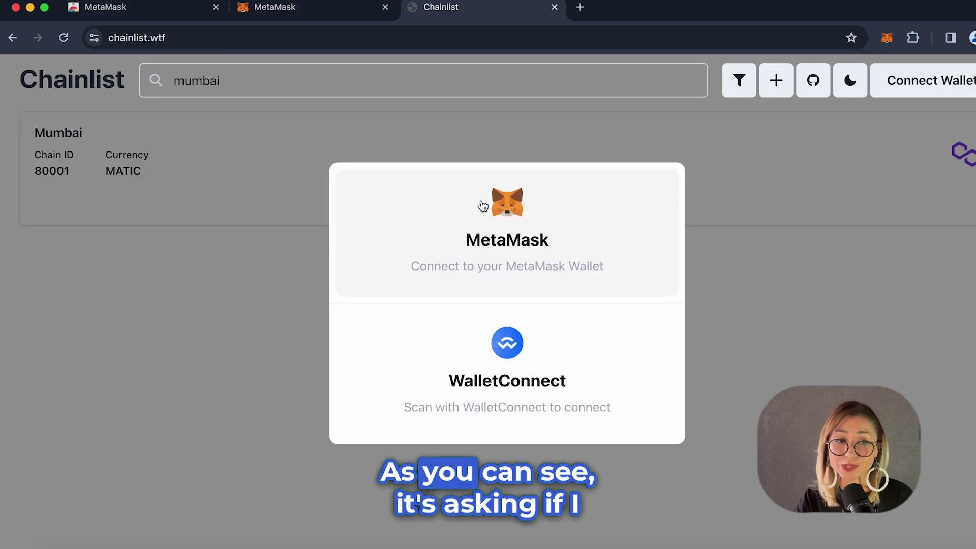
click(490, 249)
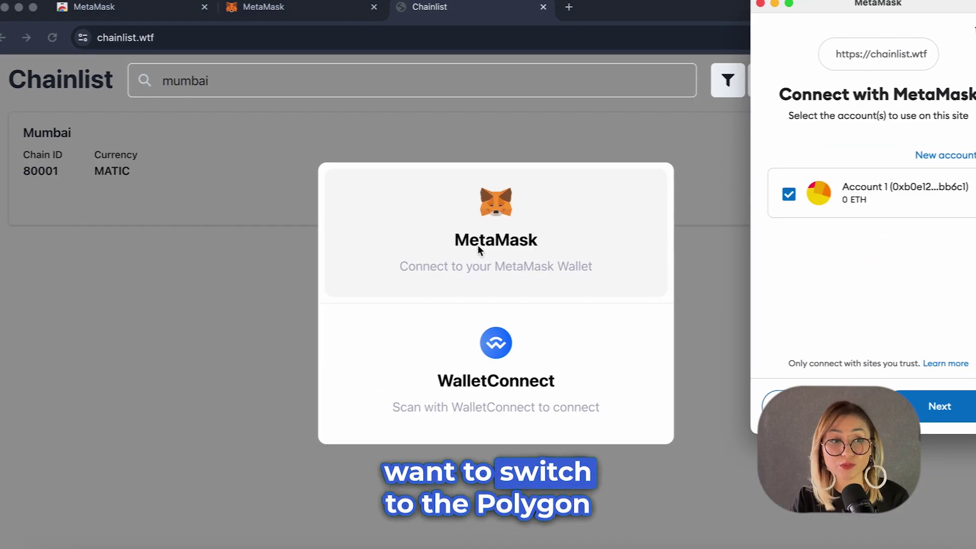
click(908, 407)
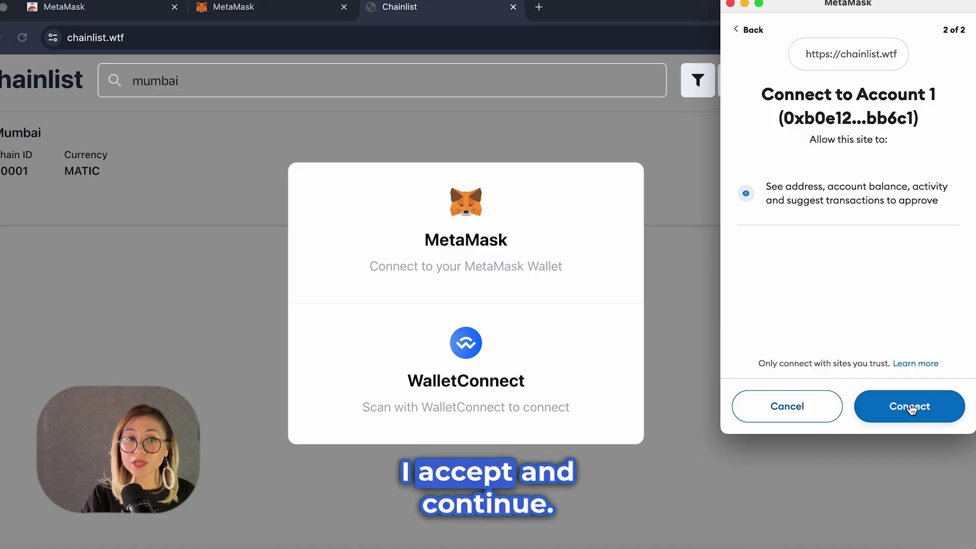
click(910, 407)
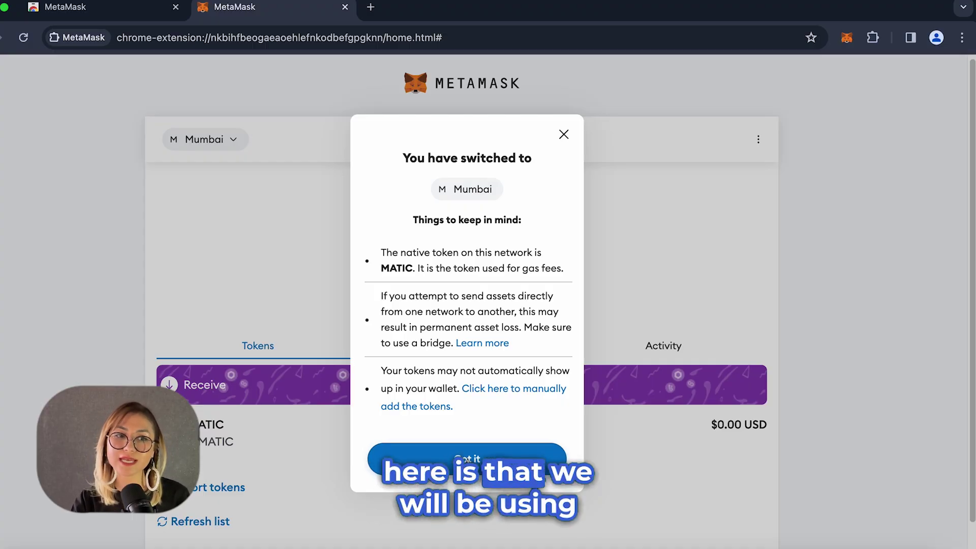
Dismiss the 'switched to Mumbai' notice and copy the account address.
click(467, 459)
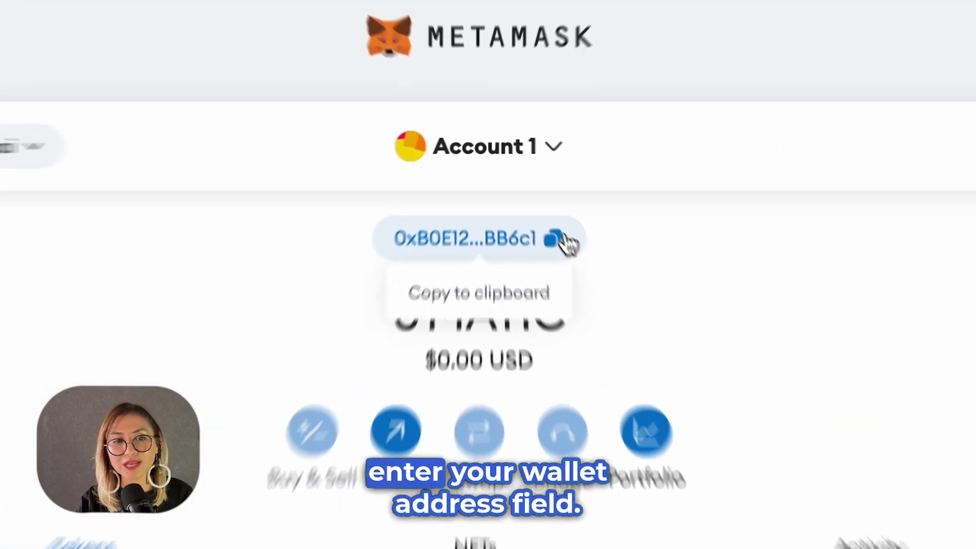
click(524, 189)
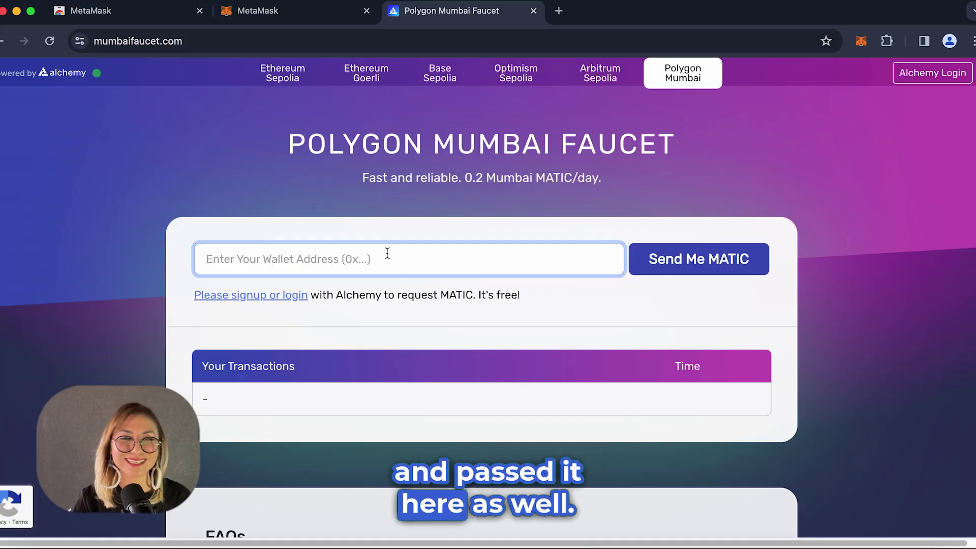
Paste the wallet address into the Mumbai faucet and request test MATIC.
key(super+v)
click(584, 295)
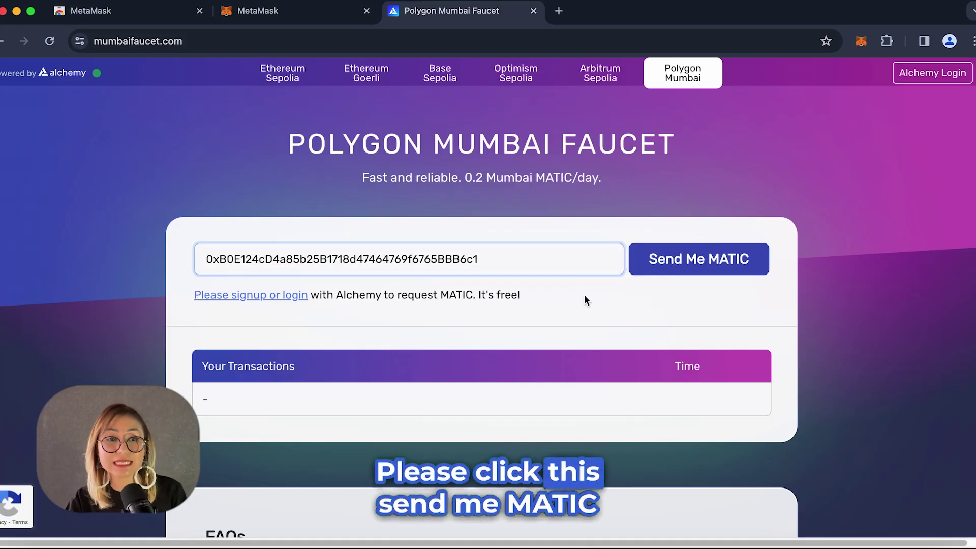
click(695, 263)
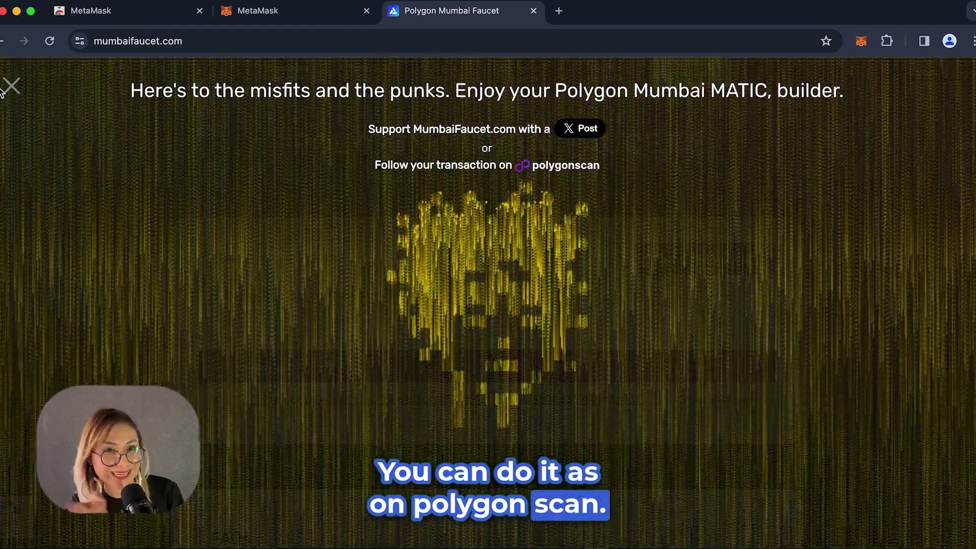
click(11, 87)
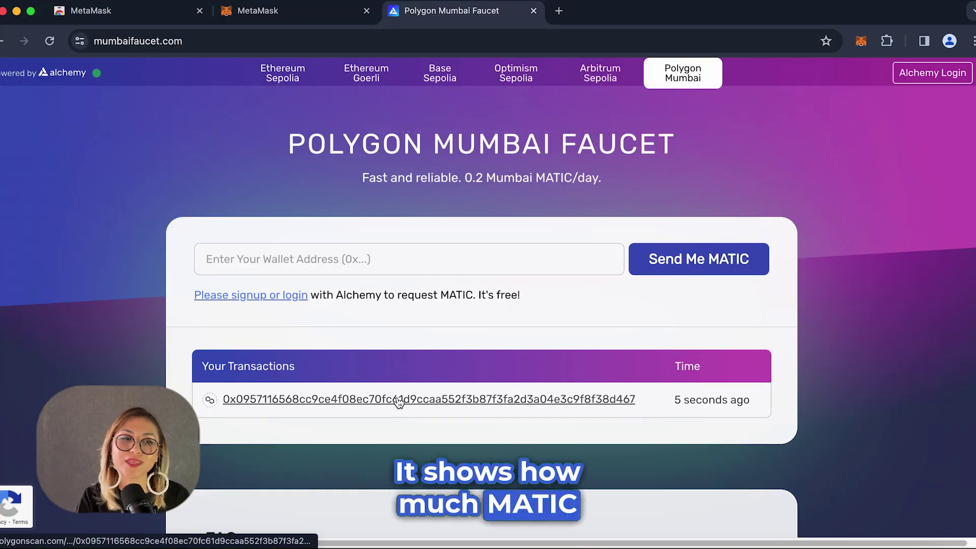
Verify on Polygonscan that the receiving address now holds 0.2 MATIC.
click(399, 401)
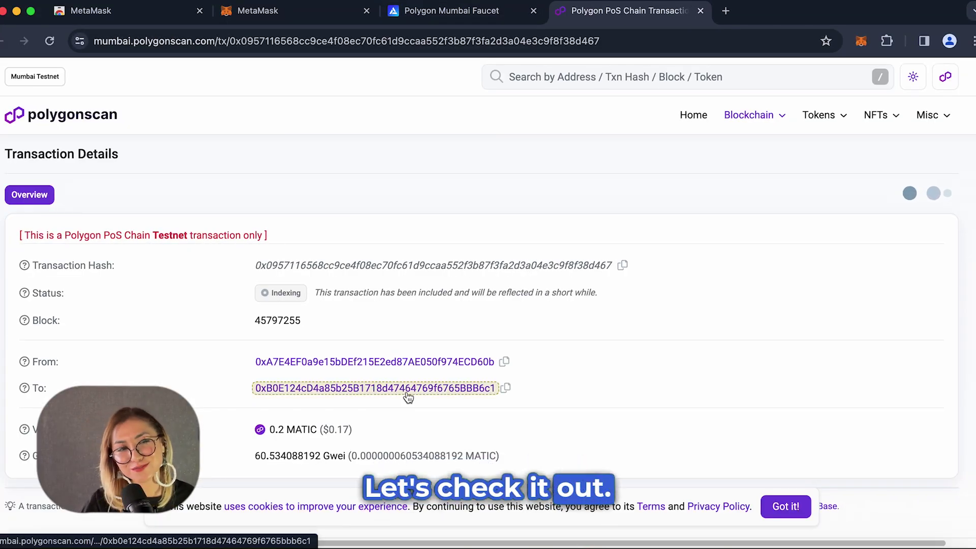
click(407, 395)
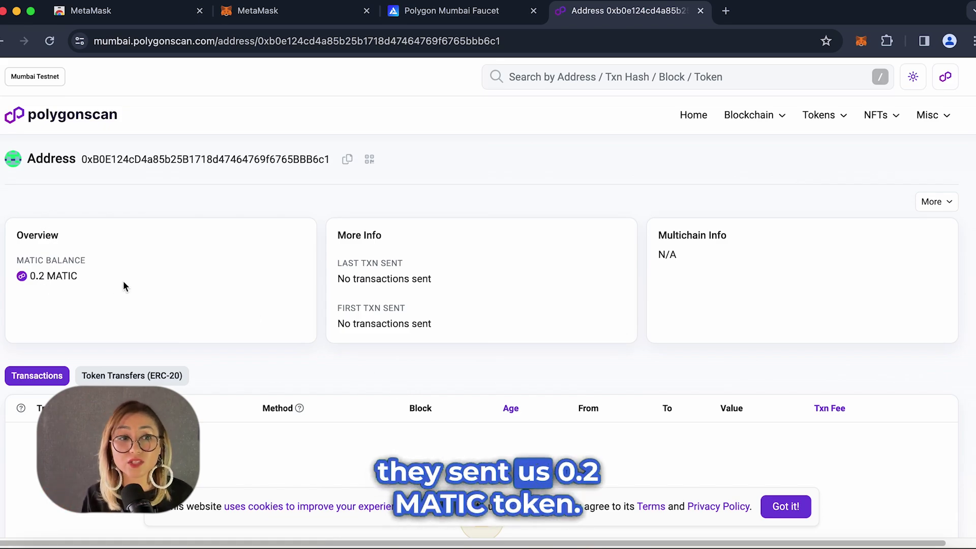
drag(77, 276, 44, 276)
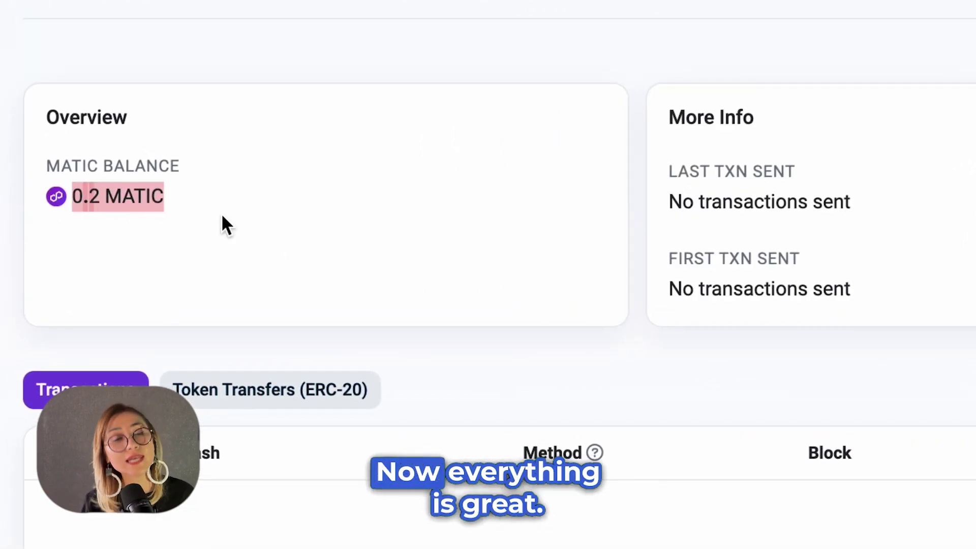
click(222, 220)
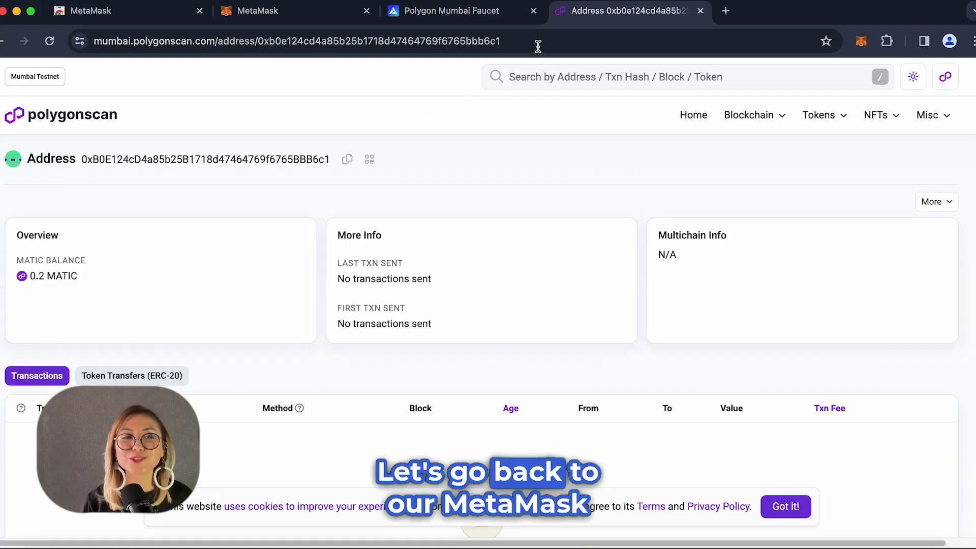
key(super+w)
Close the faucet tab and reload MetaMask so it shows the 0.1996 MATIC balance.
click(534, 10)
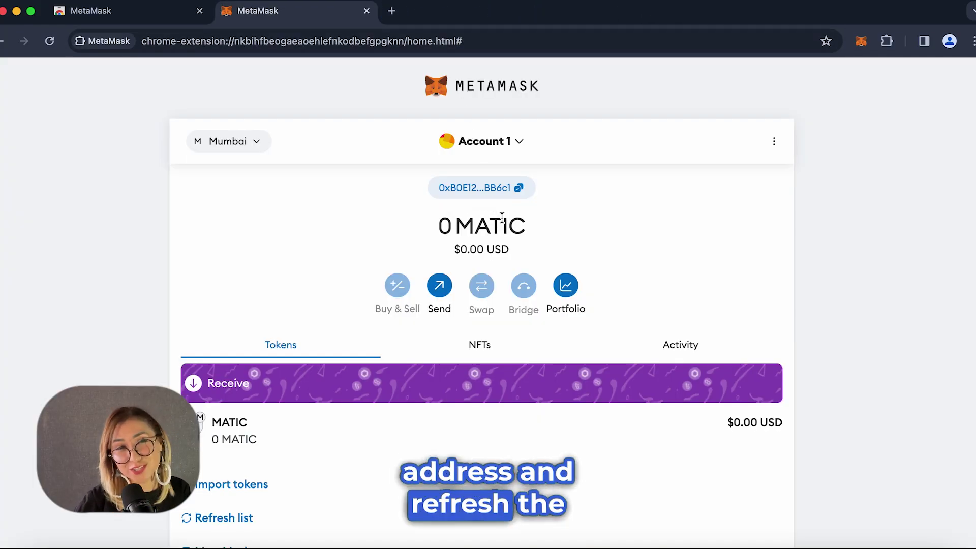
click(55, 44)
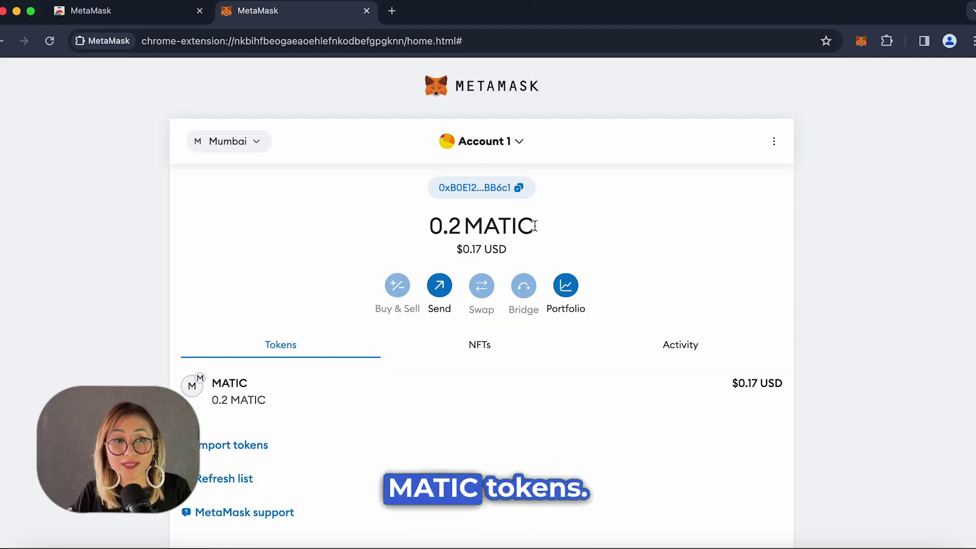
drag(436, 226, 559, 235)
click(553, 233)
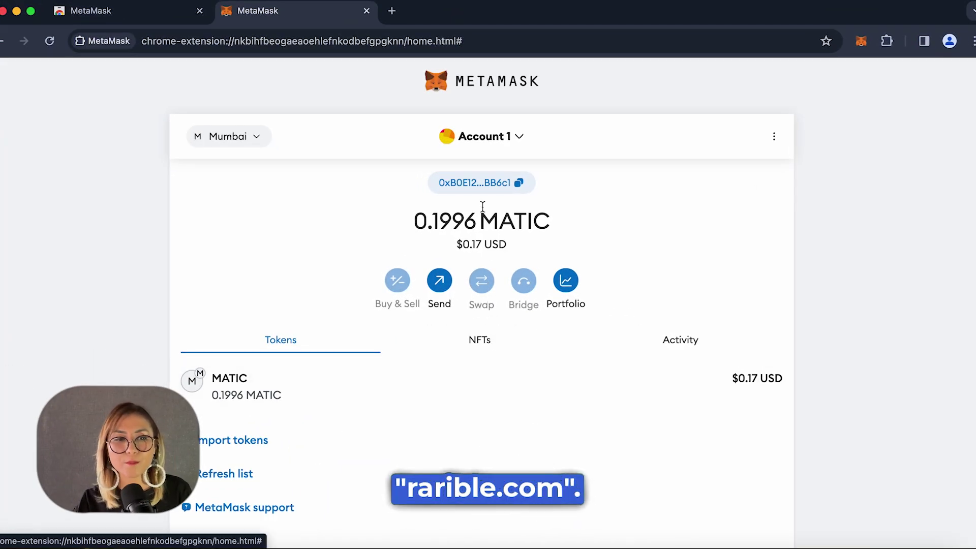
Go to rarible.com in a new tab.
click(393, 12)
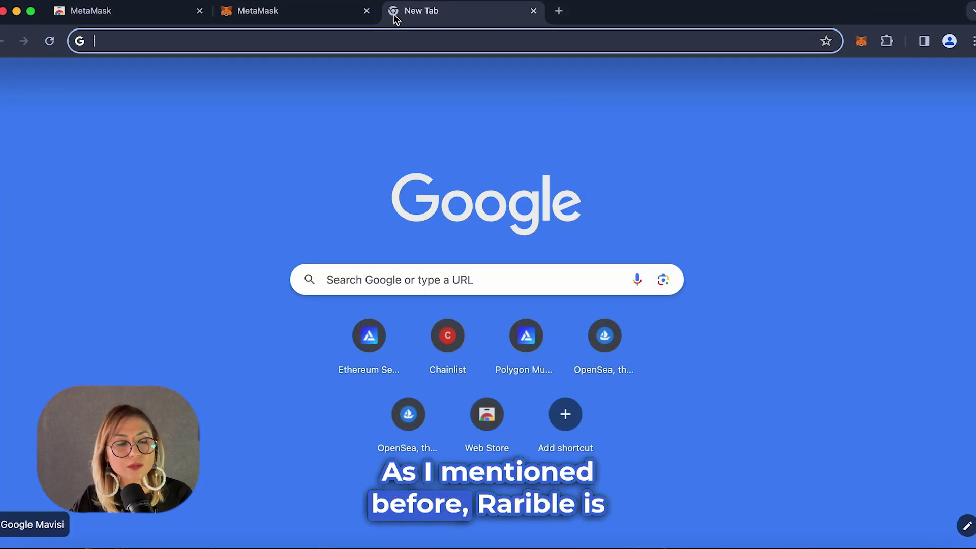
text(rarible.com)
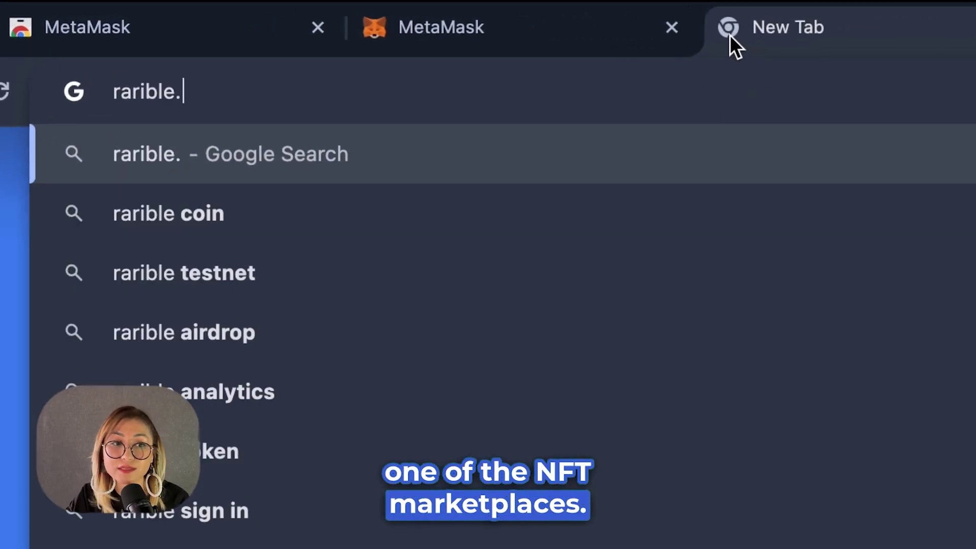
key(Return)
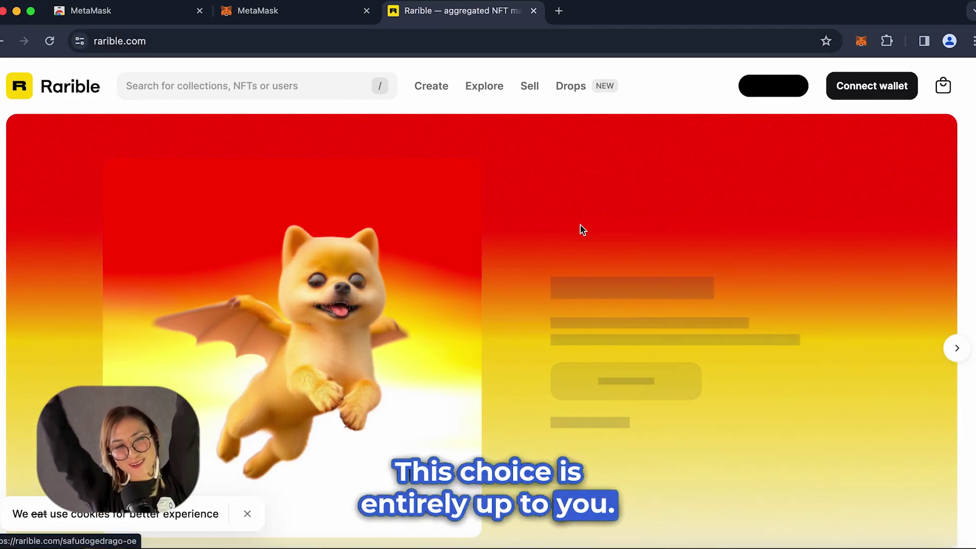
Browse Rarible's Latest drops and Trending collections, then return to the Bored Ape Yacht Club items.
scroll(585, 264, down, 2)
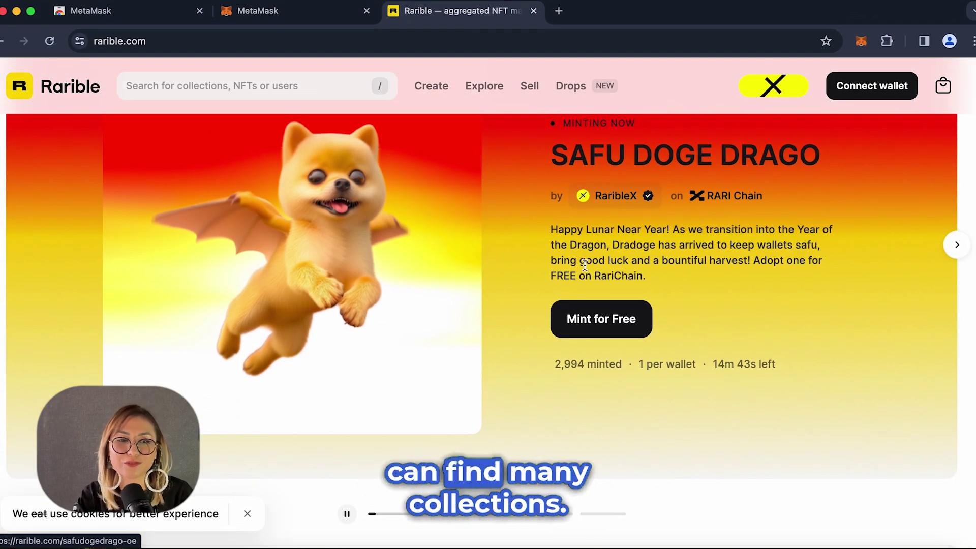
scroll(584, 264, down, 5)
scroll(585, 269, down, 1)
scroll(585, 268, up, 1)
scroll(601, 377, down, 2)
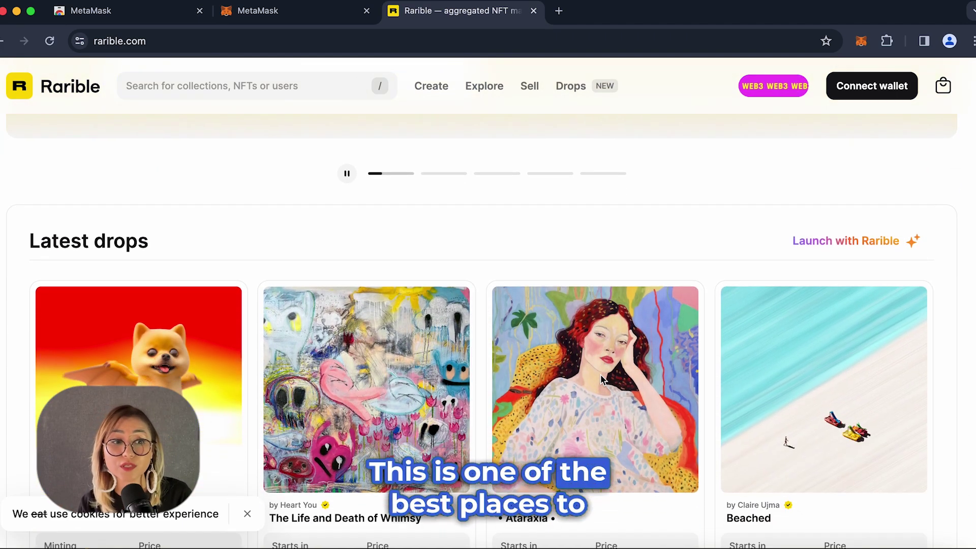
scroll(601, 378, down, 15)
scroll(599, 379, down, 3)
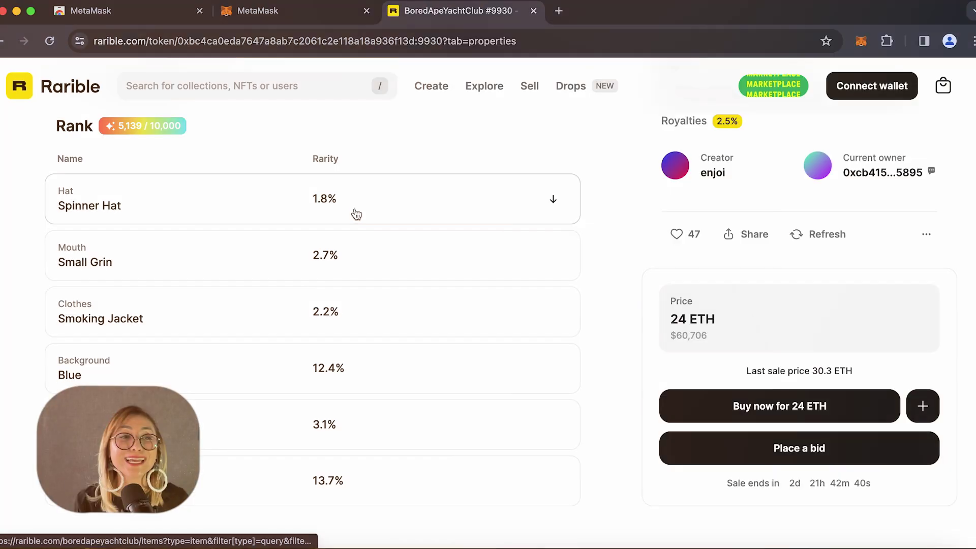
scroll(353, 212, down, 2)
scroll(355, 214, up, 6)
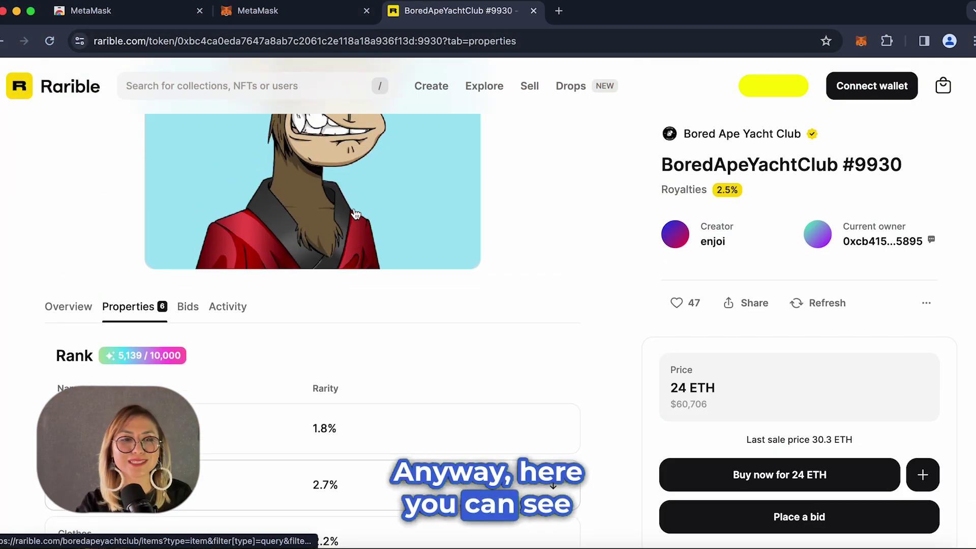
scroll(355, 214, up, 2)
scroll(348, 209, down, 3)
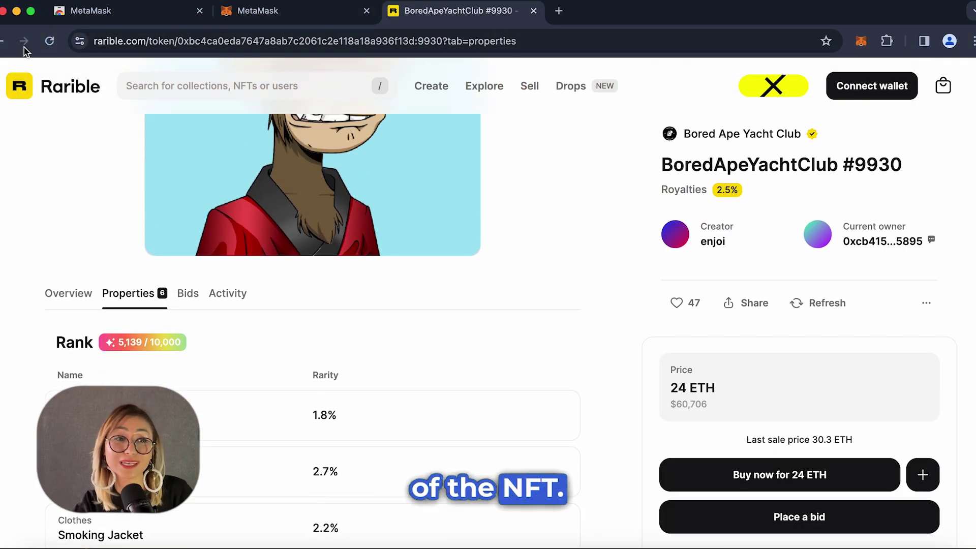
click(2, 43)
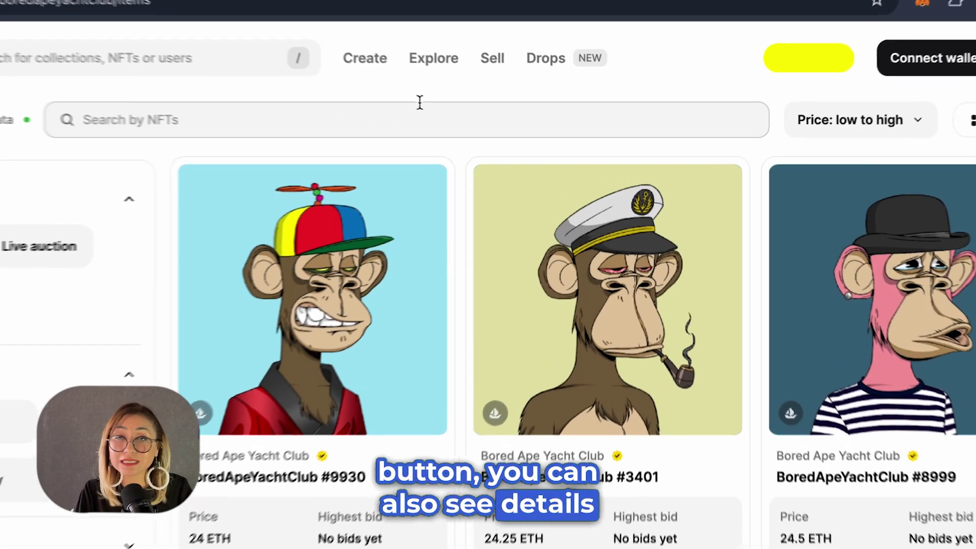
mouse_move(480, 93)
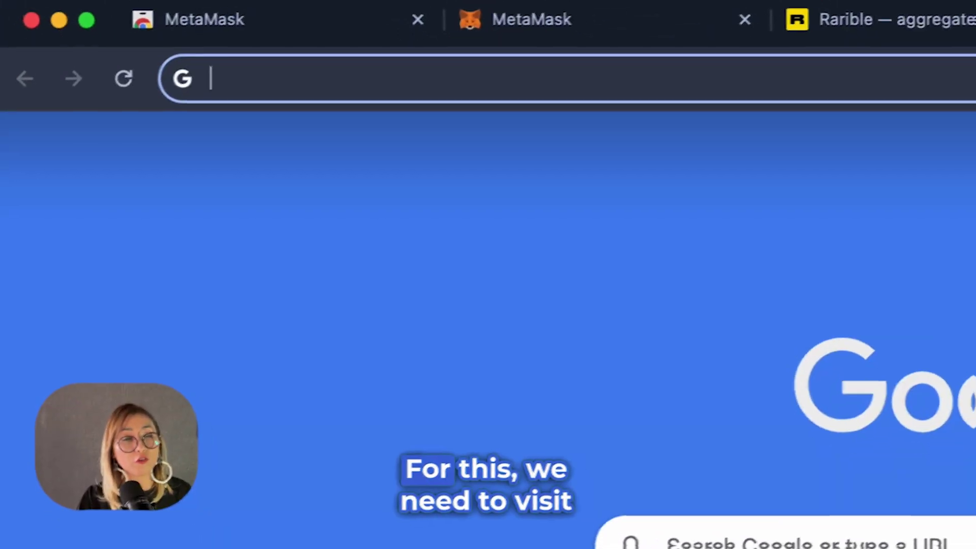
Load testnet.rarible.com and dismiss the cookie notice.
text(testnet.ra)
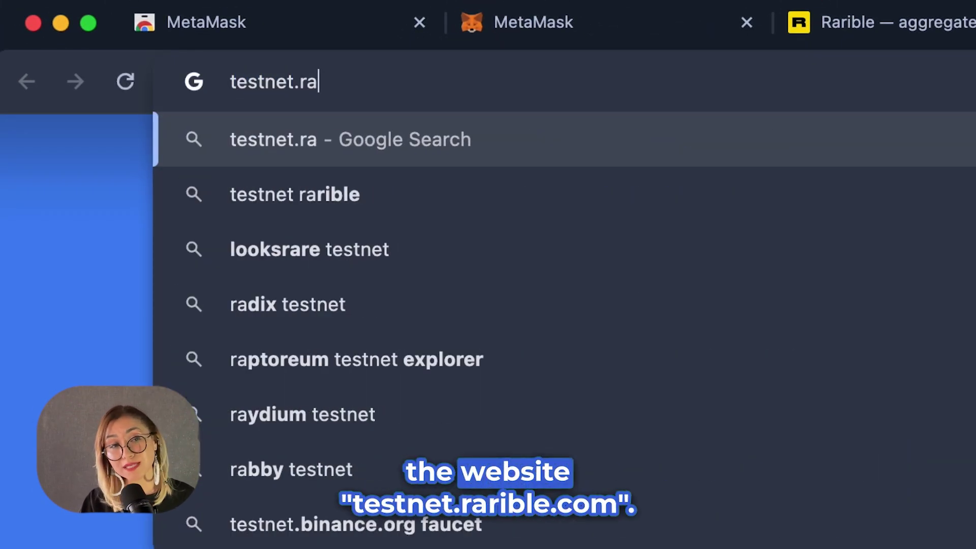
text(rible.com)
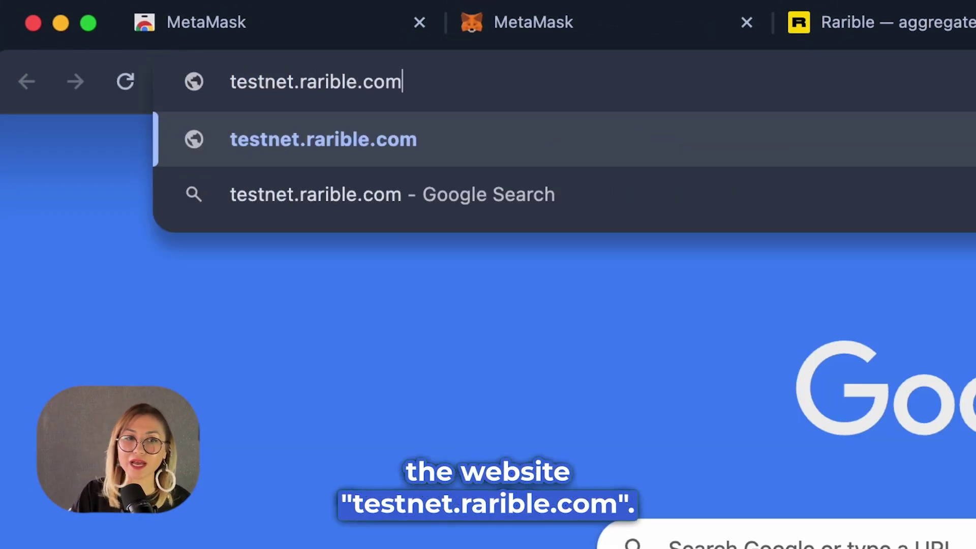
key(Return)
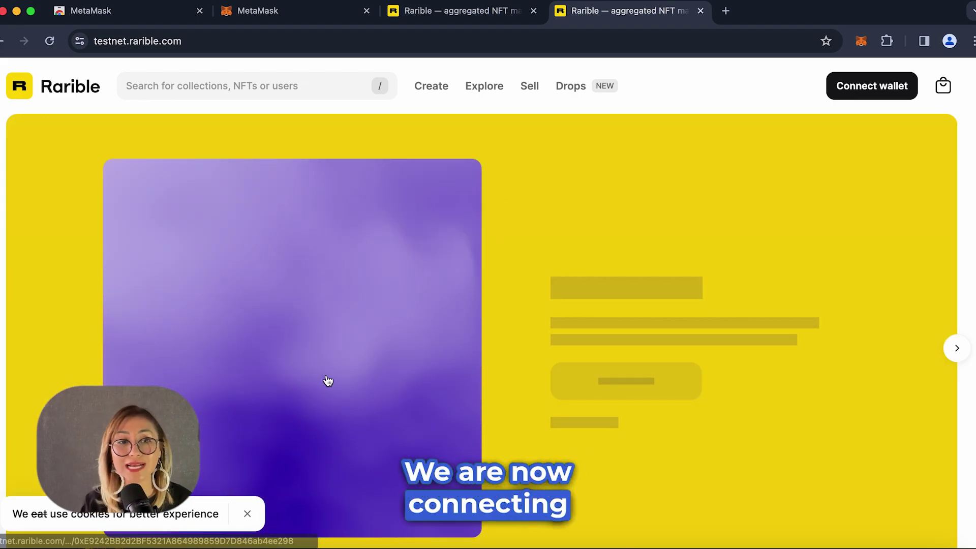
click(249, 511)
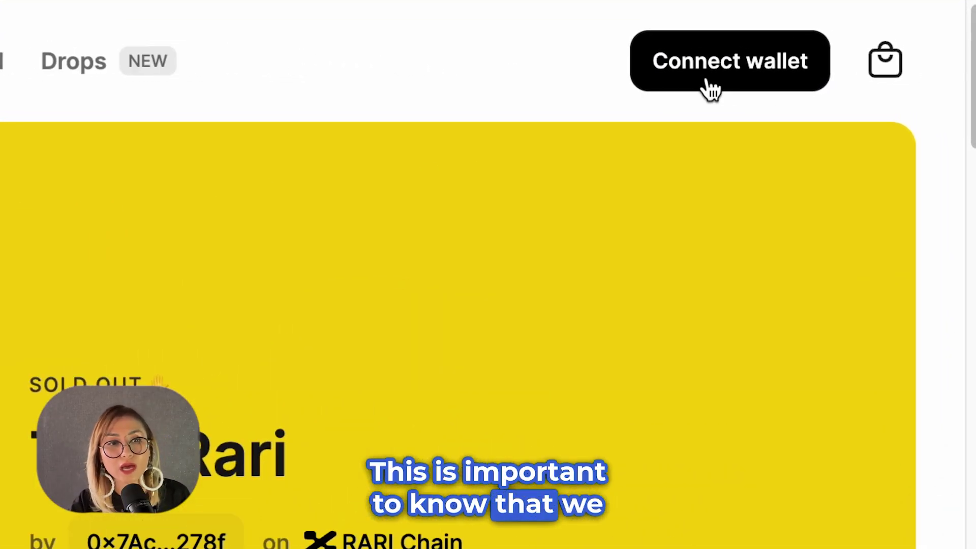
Start connecting a wallet, choosing the Polygon network and MetaMask.
click(863, 98)
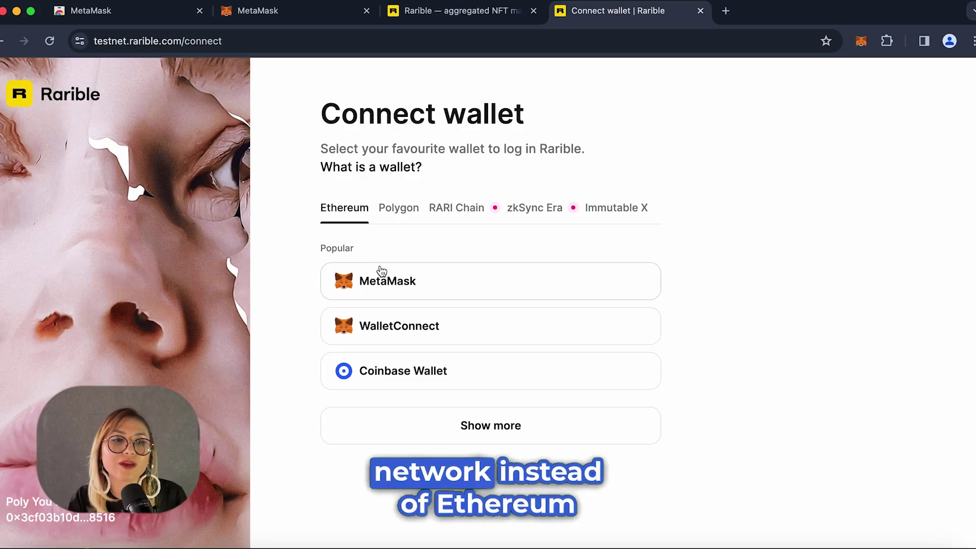
click(396, 215)
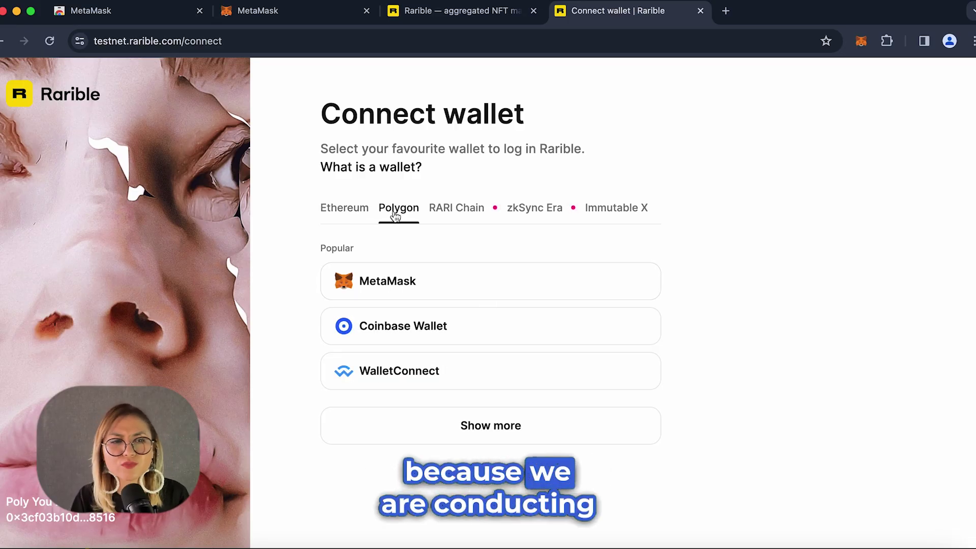
click(385, 290)
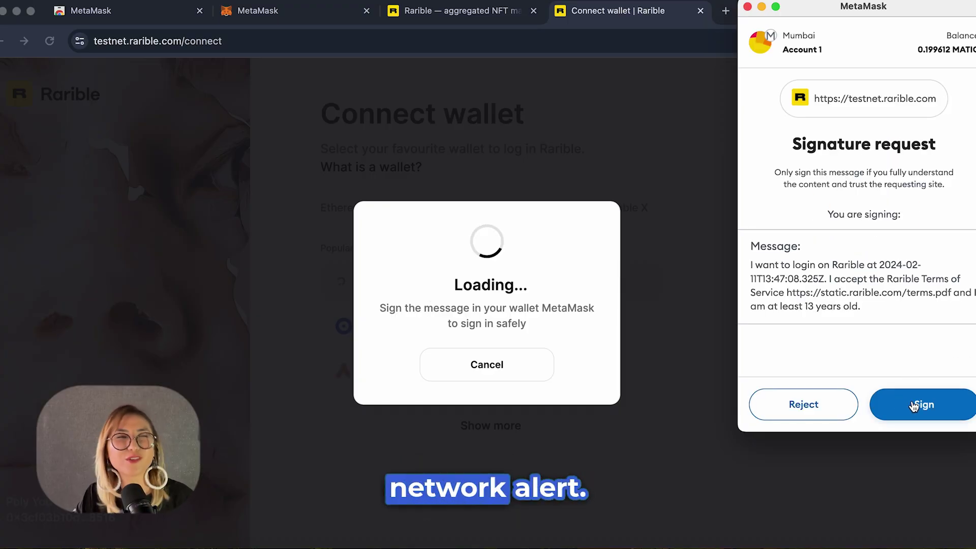
Sign the login message and complete sign-up with a display name, email and accepted terms.
click(915, 405)
text(E)
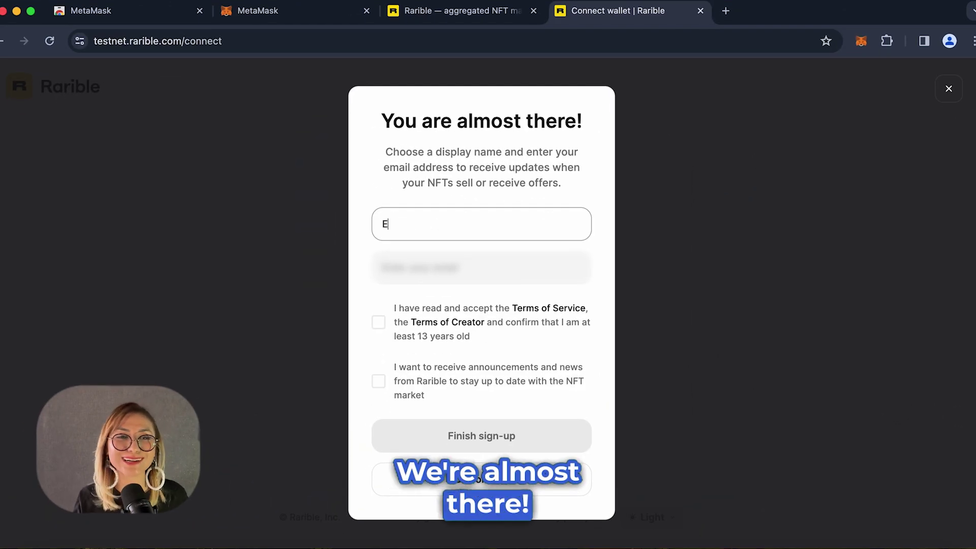
text(l)
key(Tab)
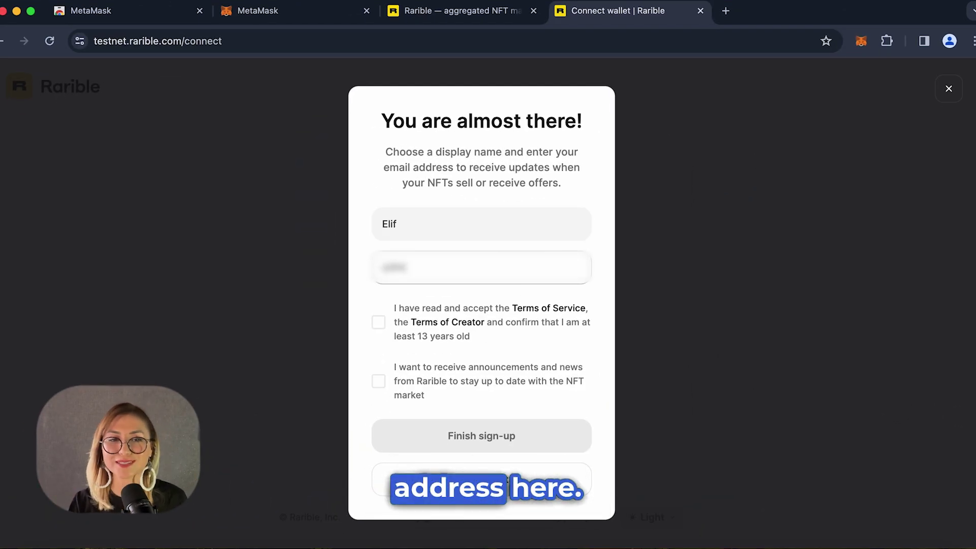
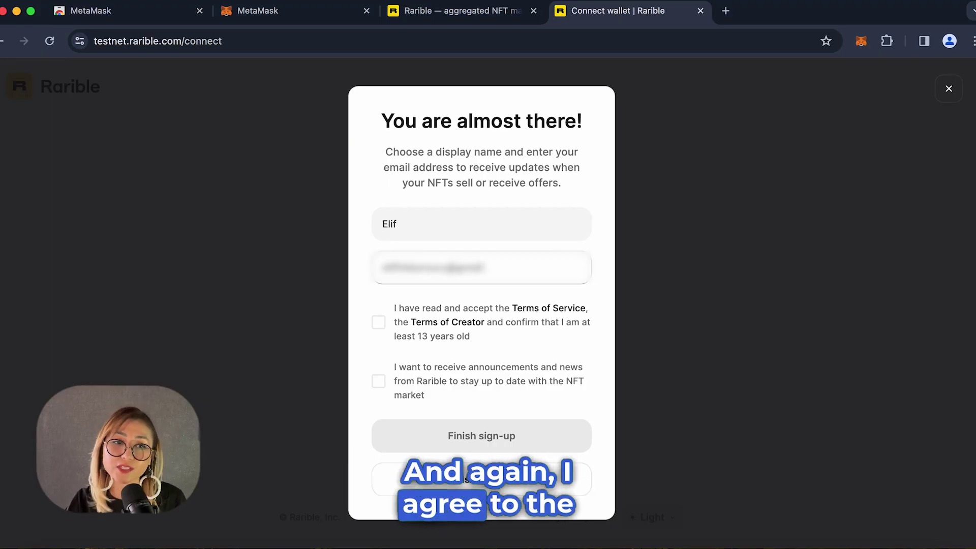
click(378, 322)
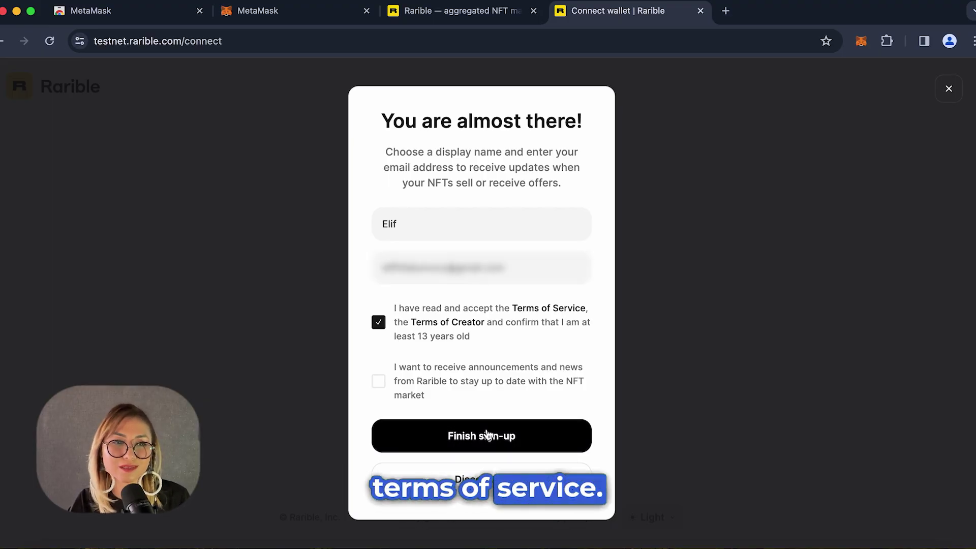
click(491, 437)
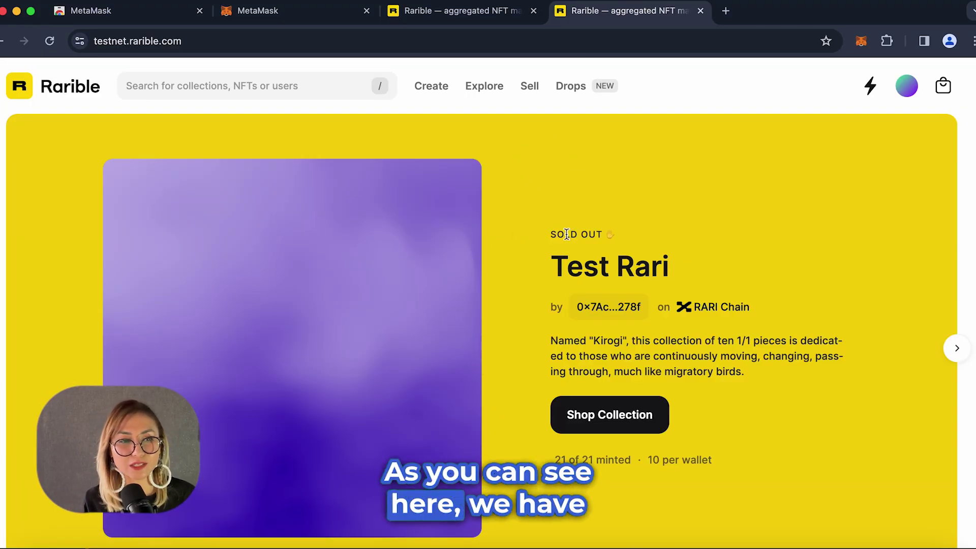
Scroll the Rarible homepage and bring up the Create dropdown.
scroll(566, 234, down, 3)
scroll(576, 249, up, 3)
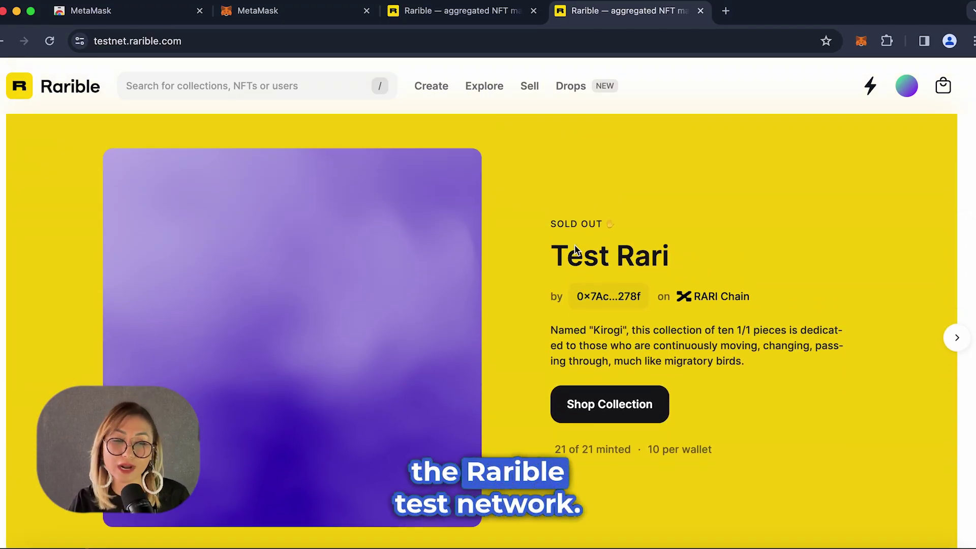
scroll(575, 248, down, 5)
scroll(575, 249, up, 5)
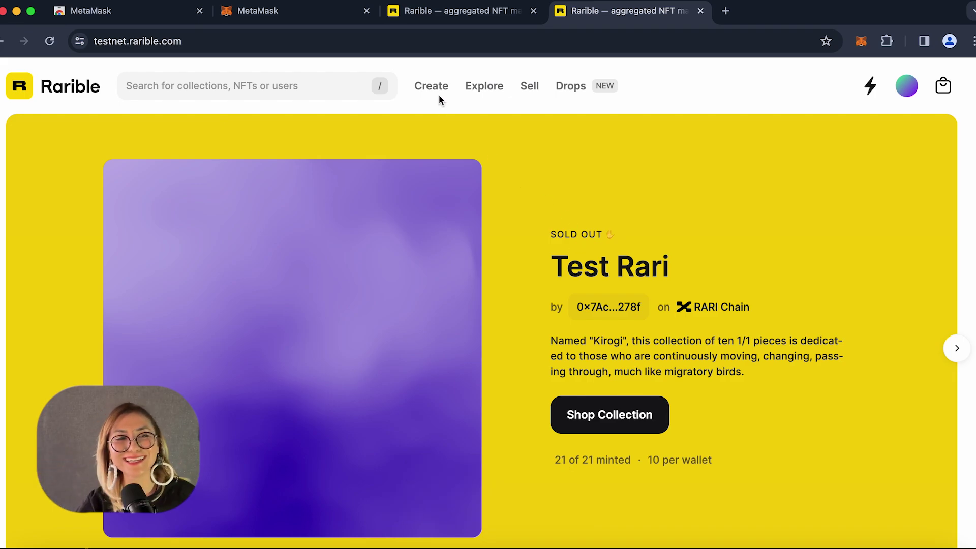
mouse_move(438, 96)
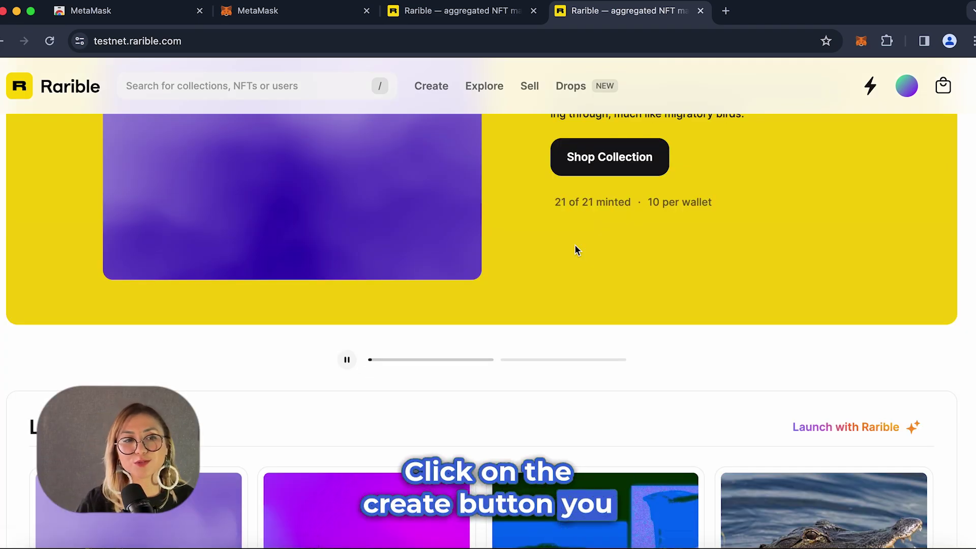
scroll(575, 249, up, 5)
Choose NFT from the Create menu, with Polygon as blockchain and a Single edition.
mouse_move(438, 96)
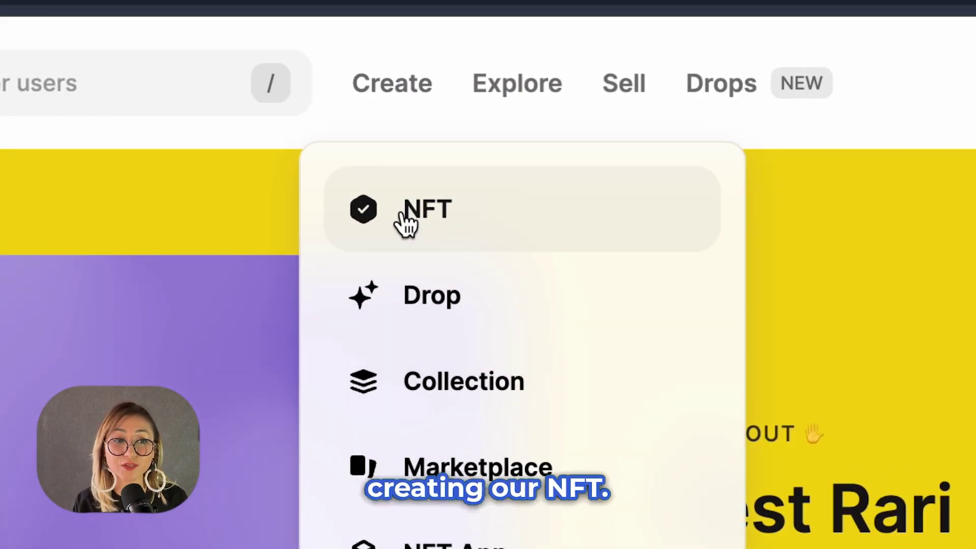
click(406, 218)
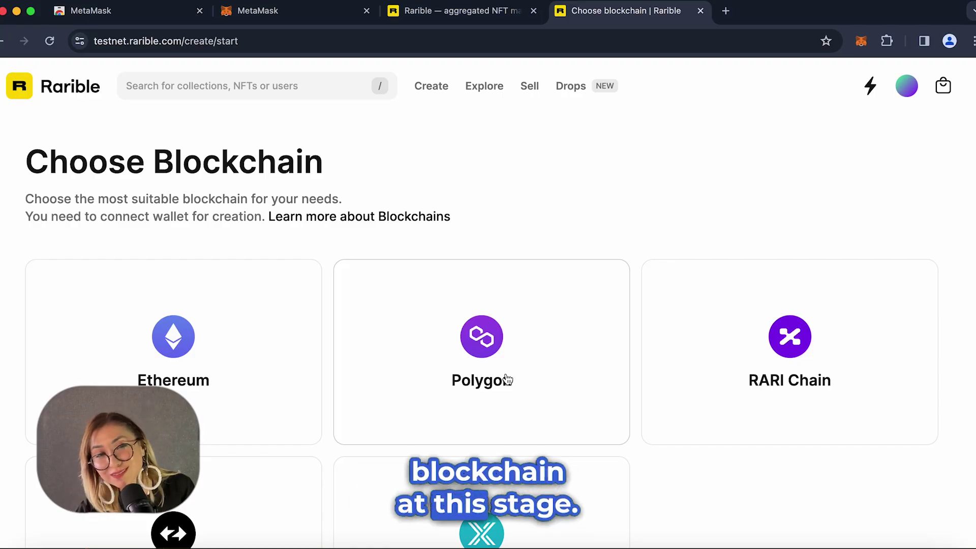
click(507, 381)
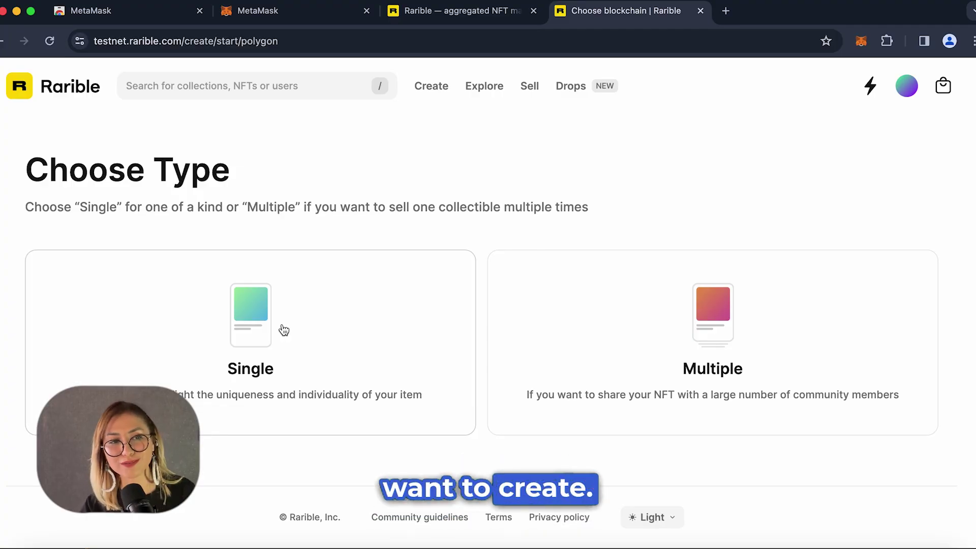
click(284, 330)
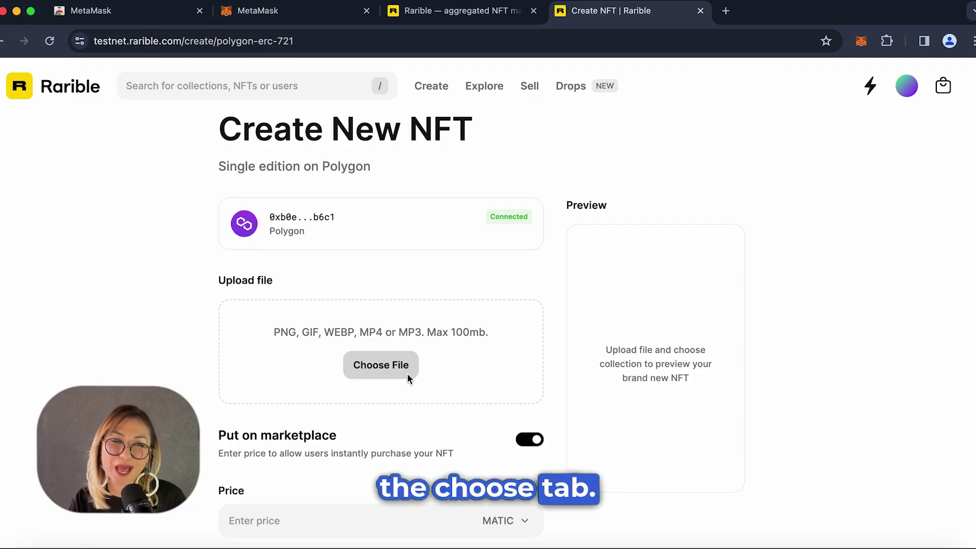
Upload last chick.jpeg from the Downloads folder as the NFT image.
click(408, 373)
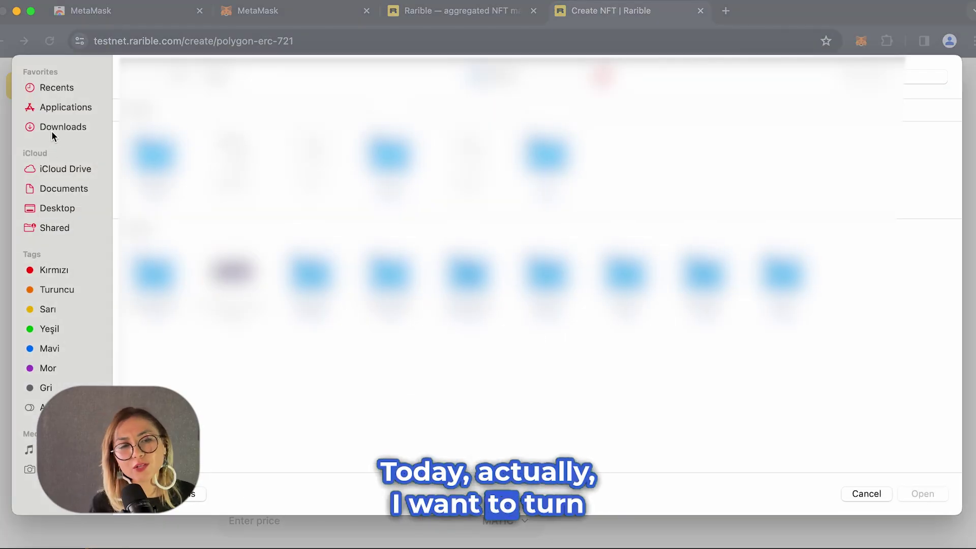
click(53, 131)
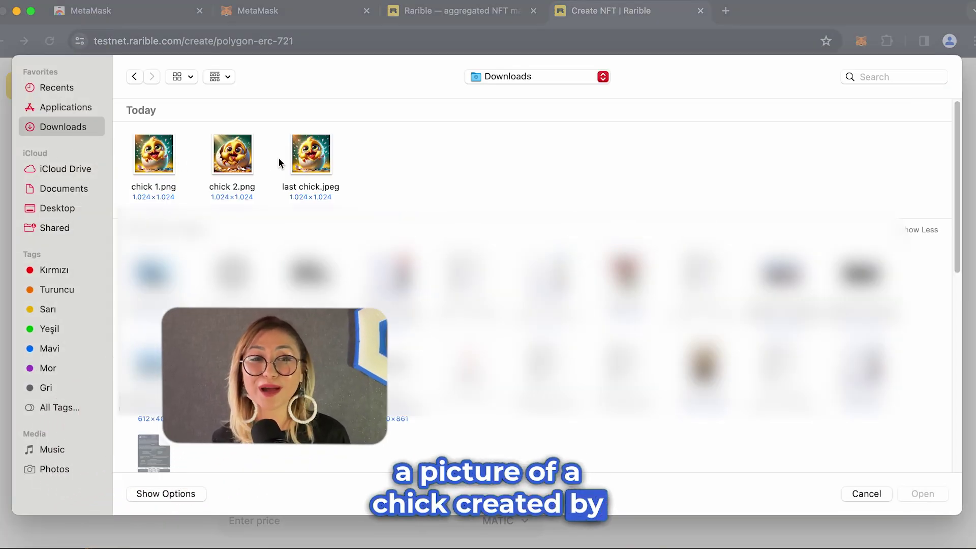
click(311, 153)
click(938, 493)
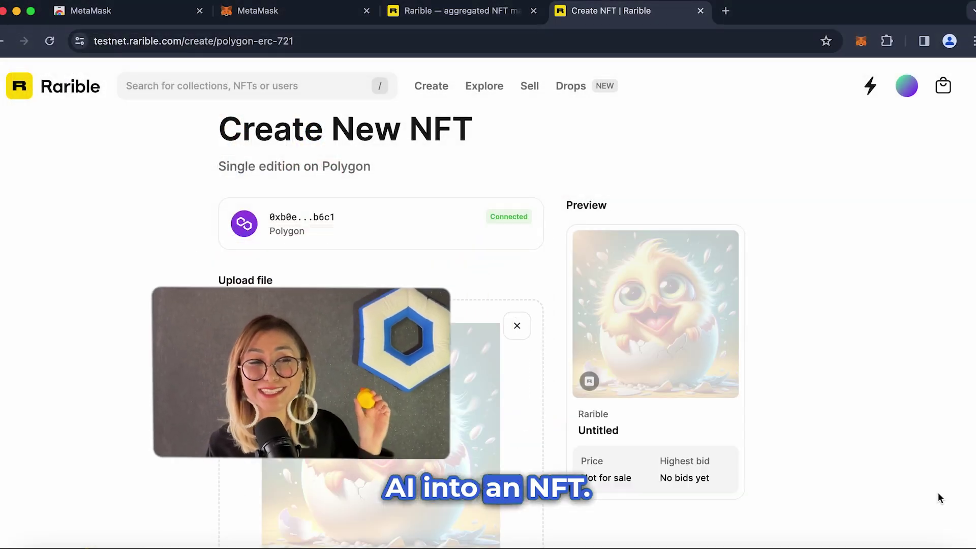
Set the NFT's sale price to 0.001 MATIC.
scroll(854, 374, down, 3)
scroll(843, 375, down, 5)
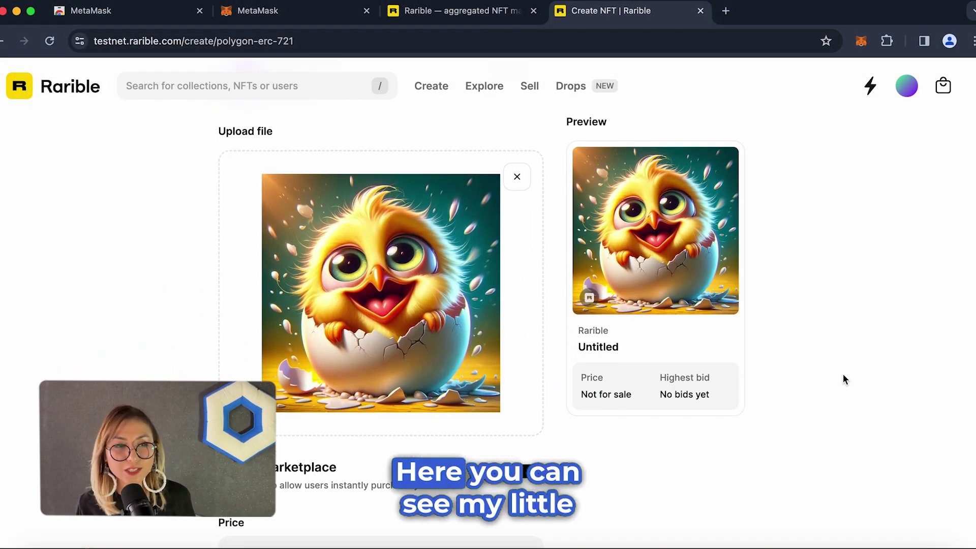
scroll(843, 380, down, 3)
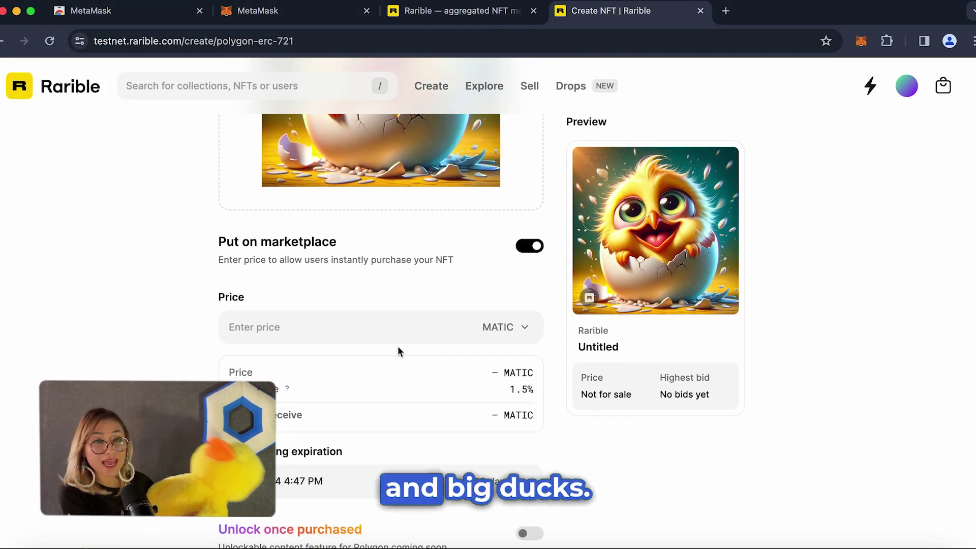
click(294, 318)
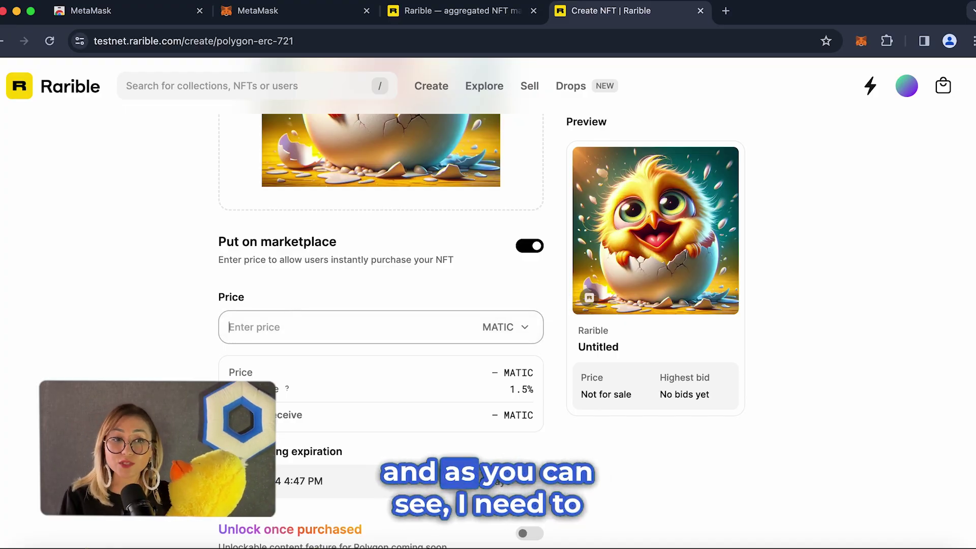
text(0.001)
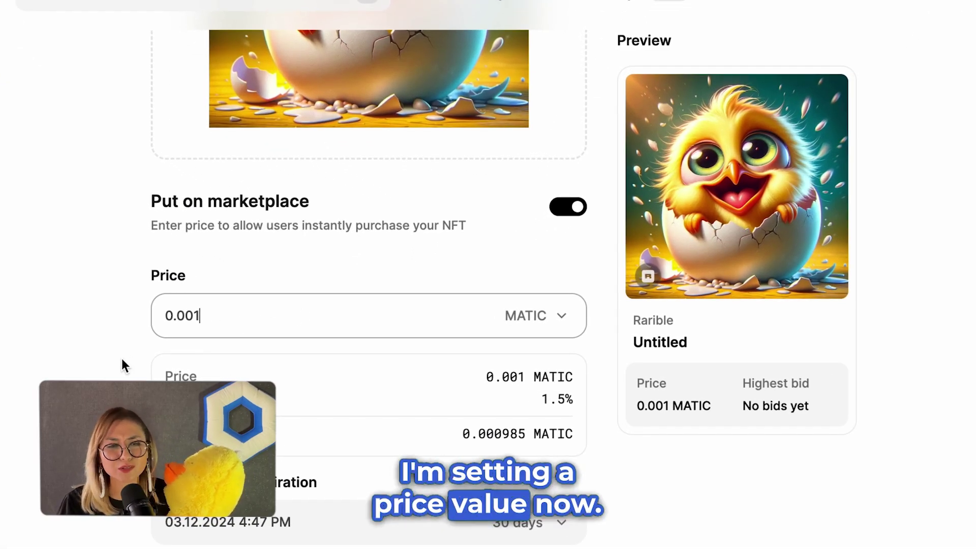
click(56, 348)
scroll(71, 352, down, 2)
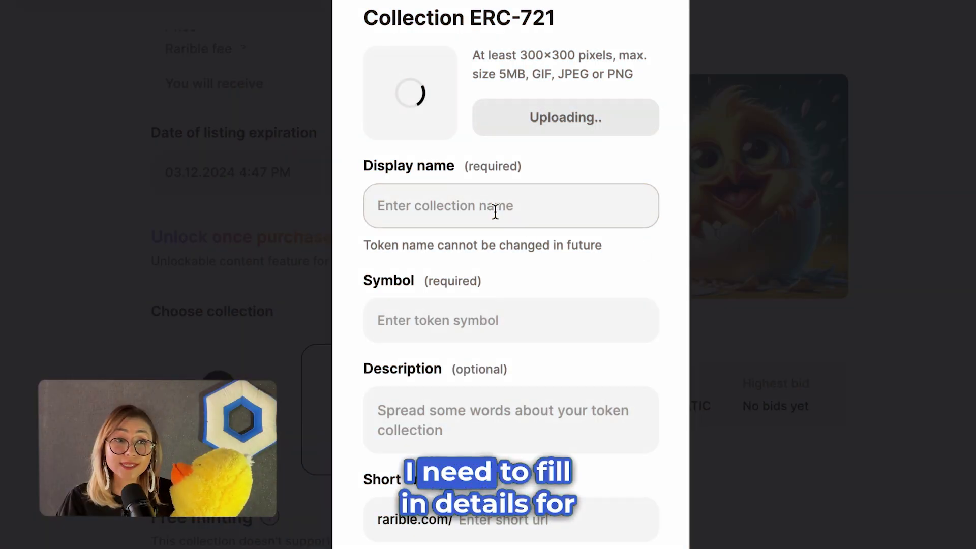
Define collection ChickChick, symbol CCTest, description 'I love chicks.', and confirm its deployment.
click(495, 211)
text(ChickChick)
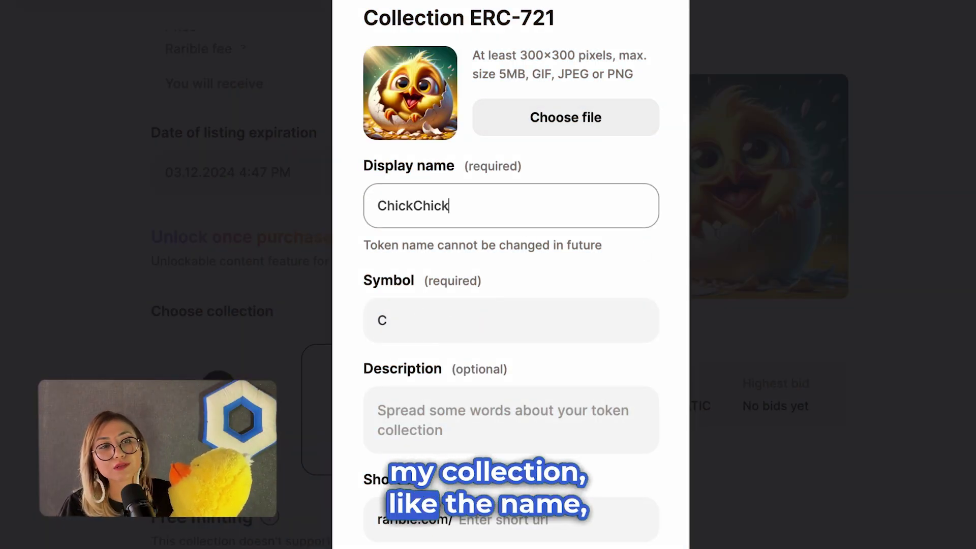
click(468, 331)
text(CTest)
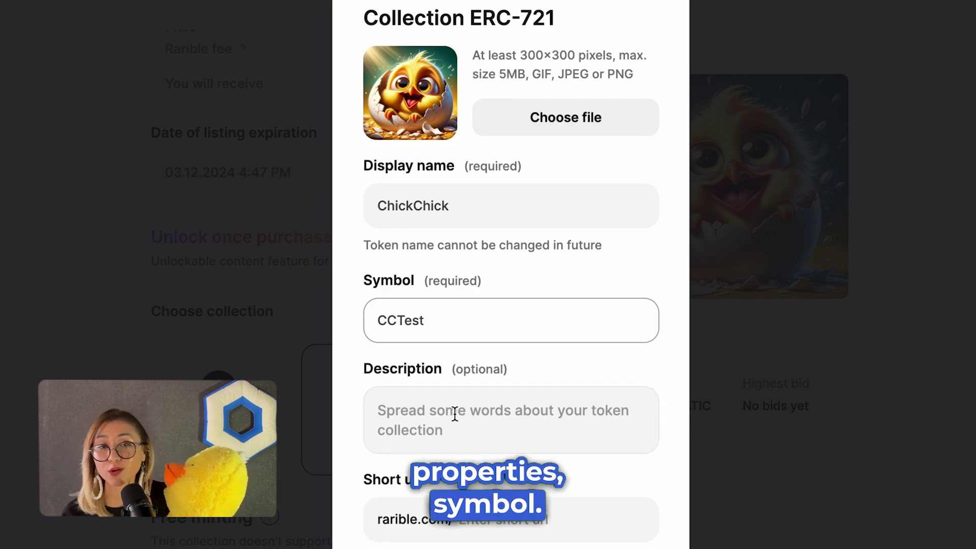
click(455, 413)
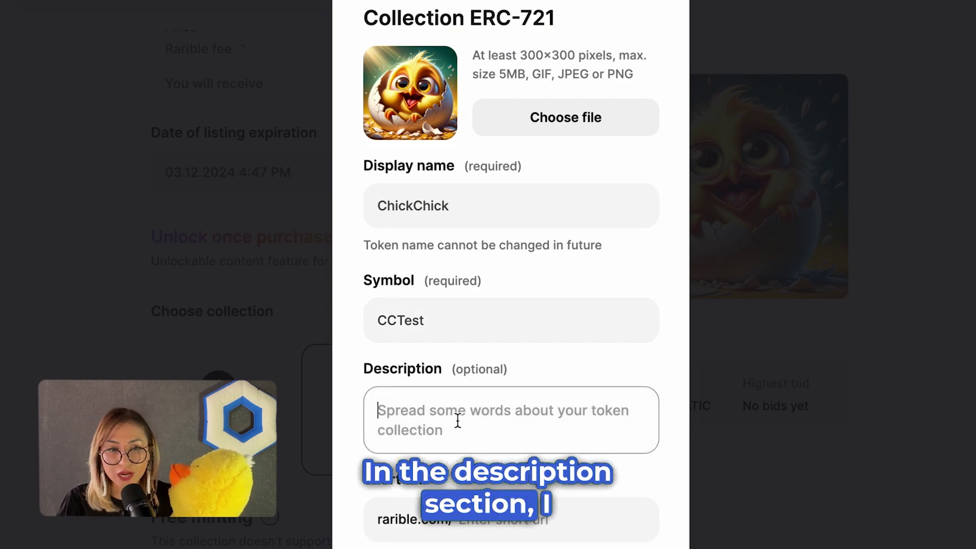
text(I love chicks.)
scroll(450, 432, down, 1)
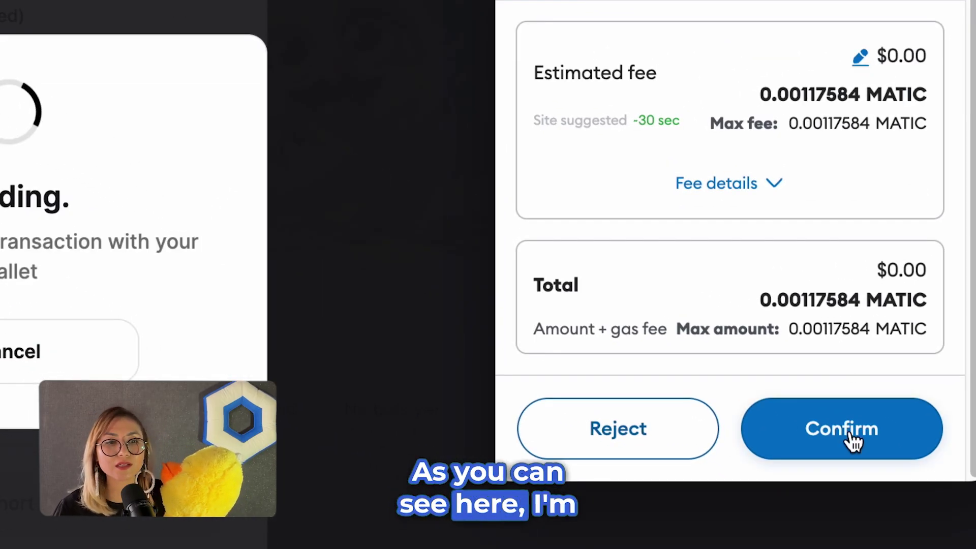
click(898, 540)
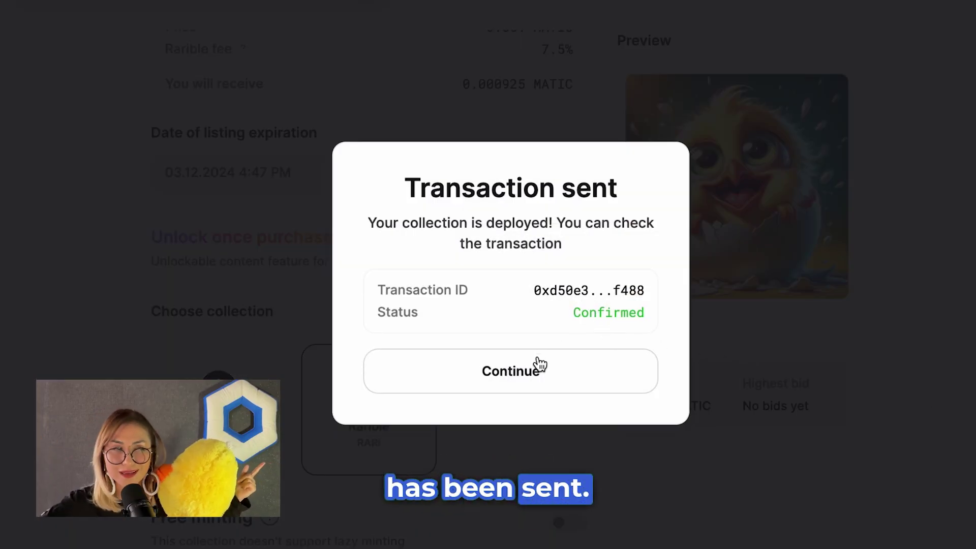
Return to the NFT form and re-upload last chick.jpeg.
click(539, 365)
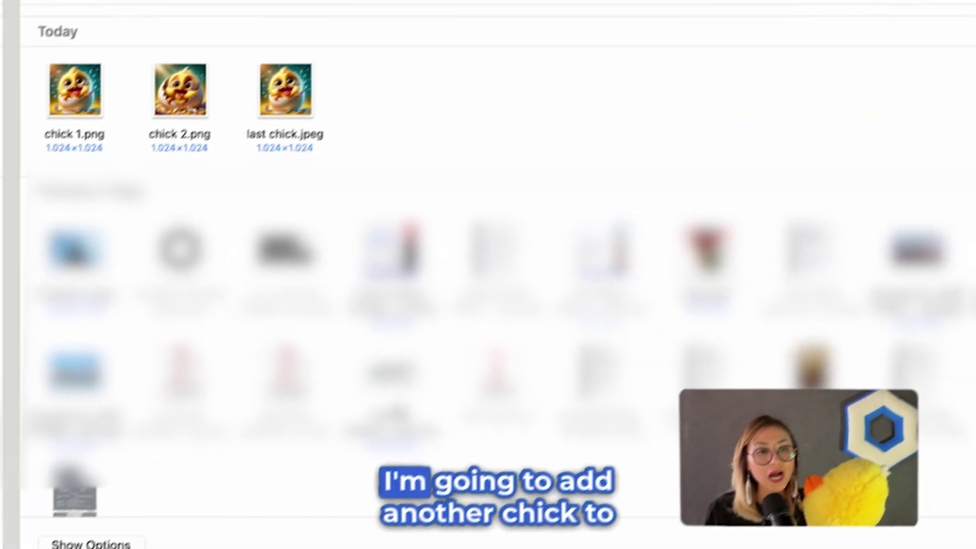
key(Right)
key(Right)
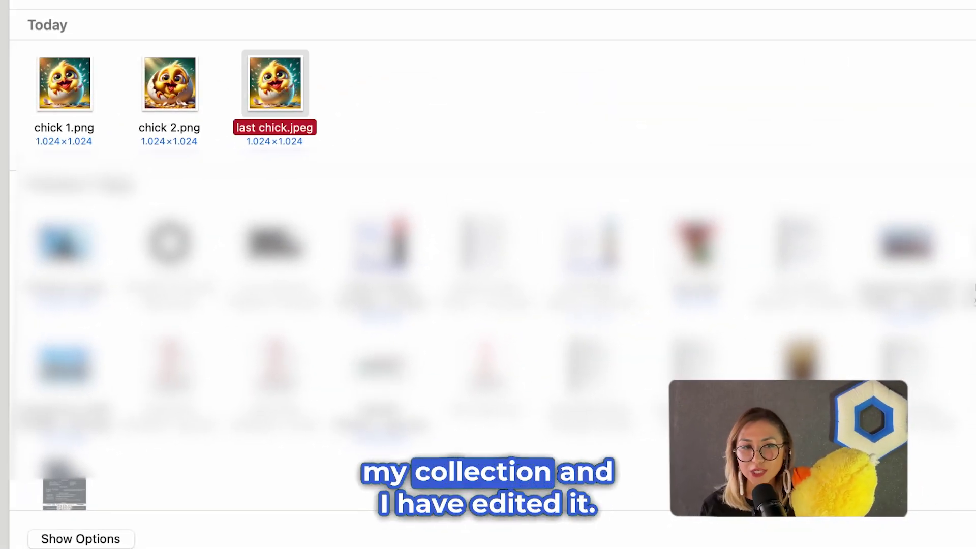
key(Return)
scroll(591, 453, down, 5)
scroll(591, 452, down, 5)
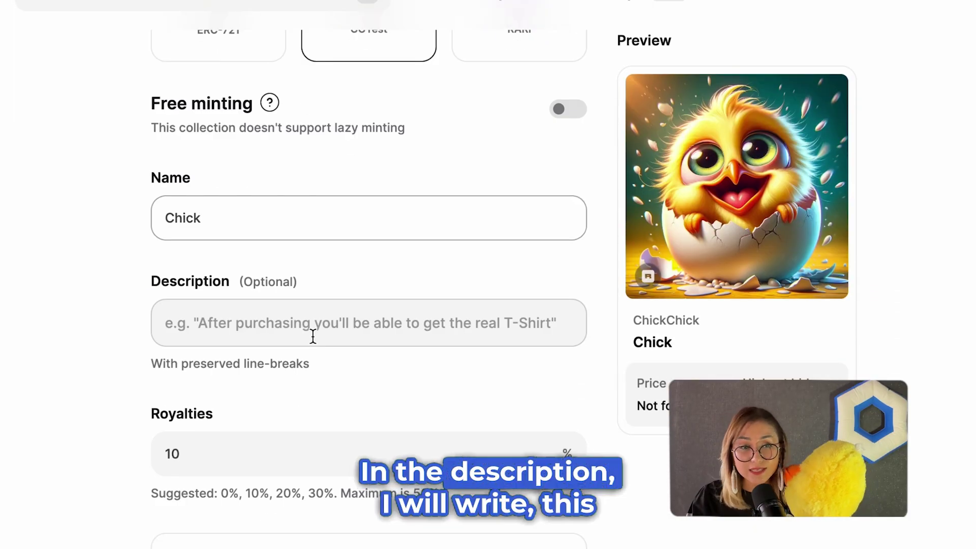
Give the NFT the description 'This is a test token!'.
click(313, 335)
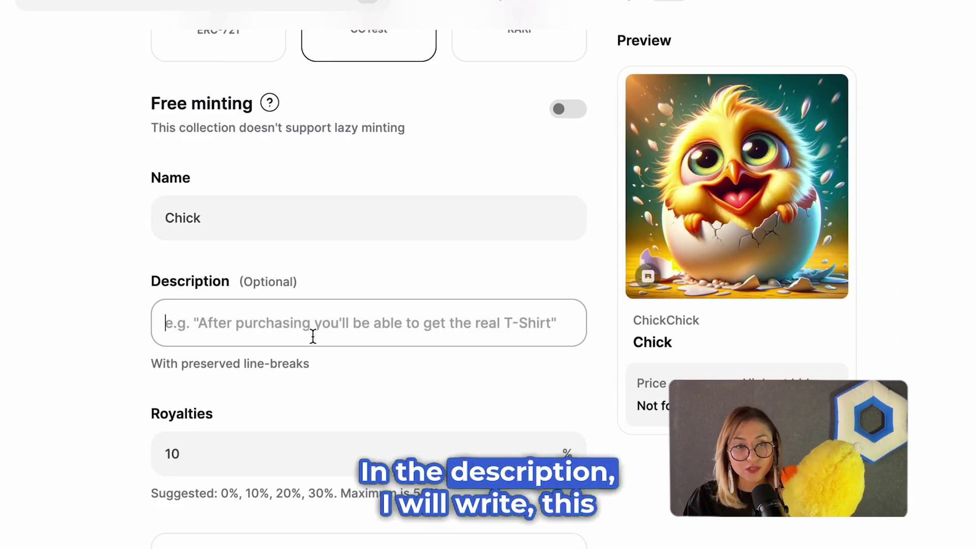
text(This is a )
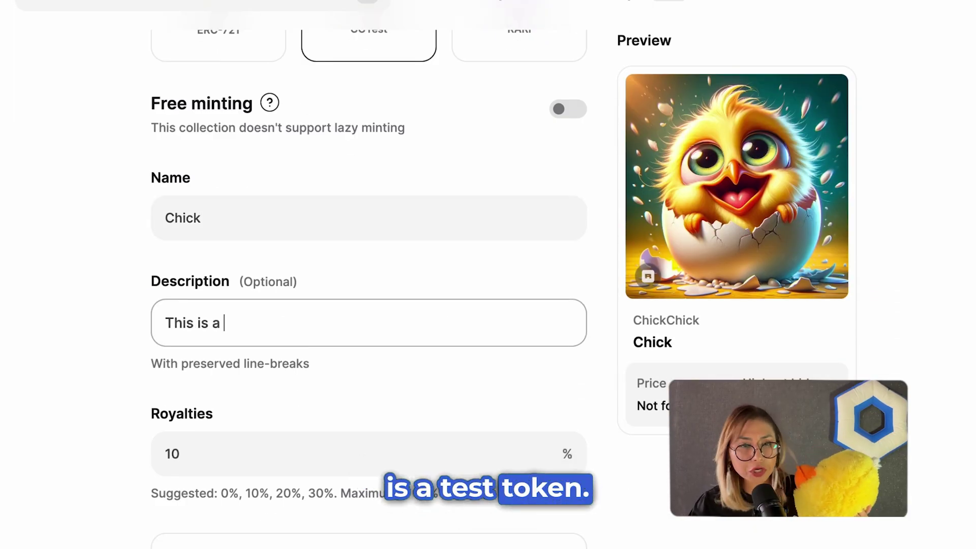
text(test token!)
click(228, 451)
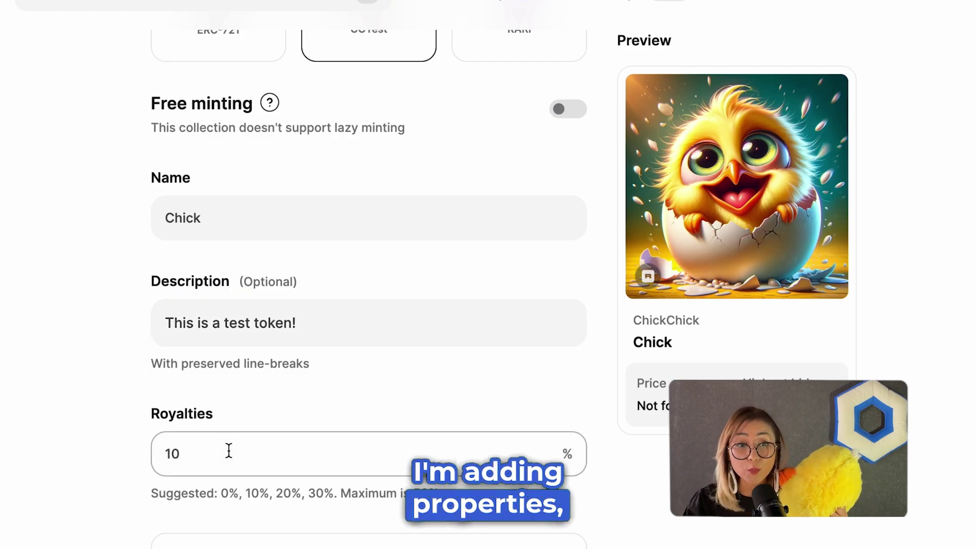
scroll(226, 392, down, 3)
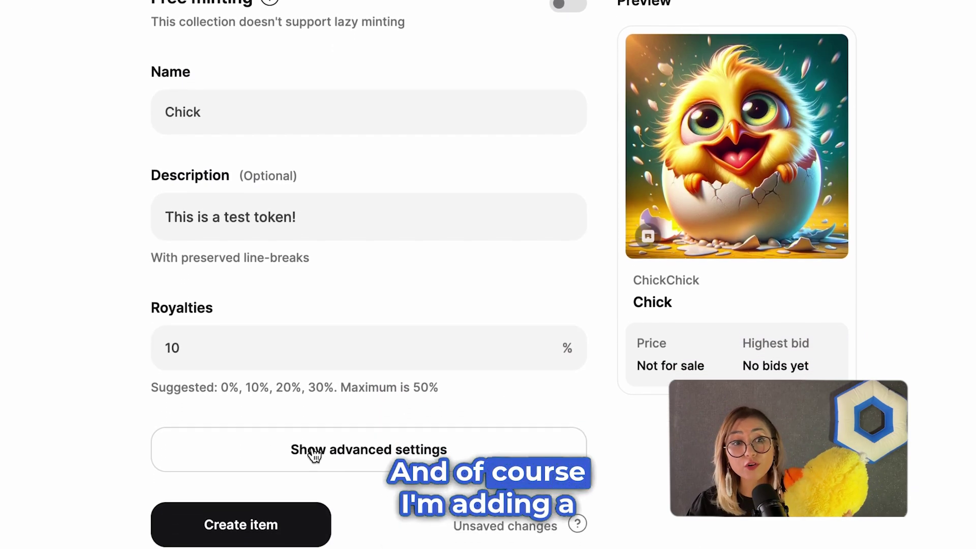
Add properties Size: Little and Color: Yellow in advanced settings, then create the item.
click(315, 455)
scroll(315, 455, down, 4)
click(273, 414)
text(Size)
key(Tab)
text(Little)
click(256, 479)
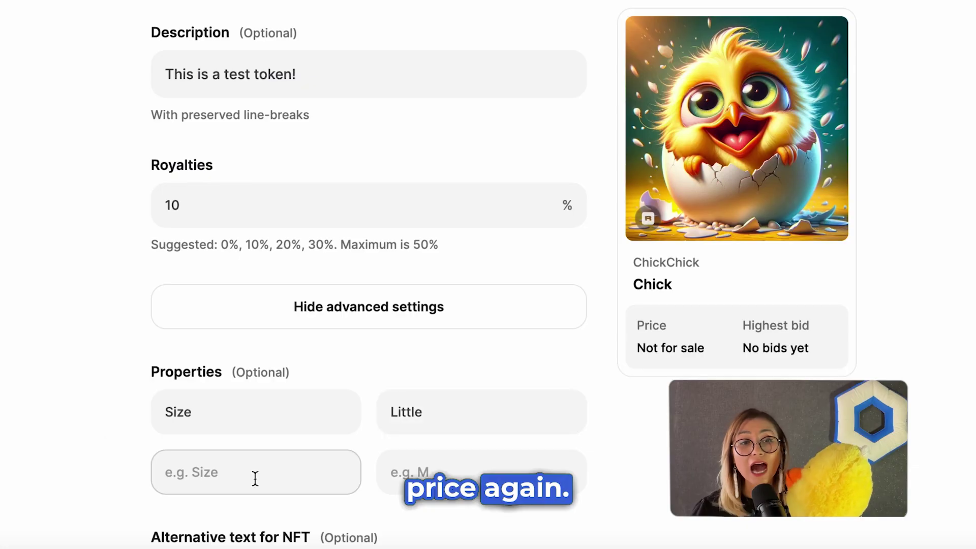
text(Color)
key(Tab)
text(Yel)
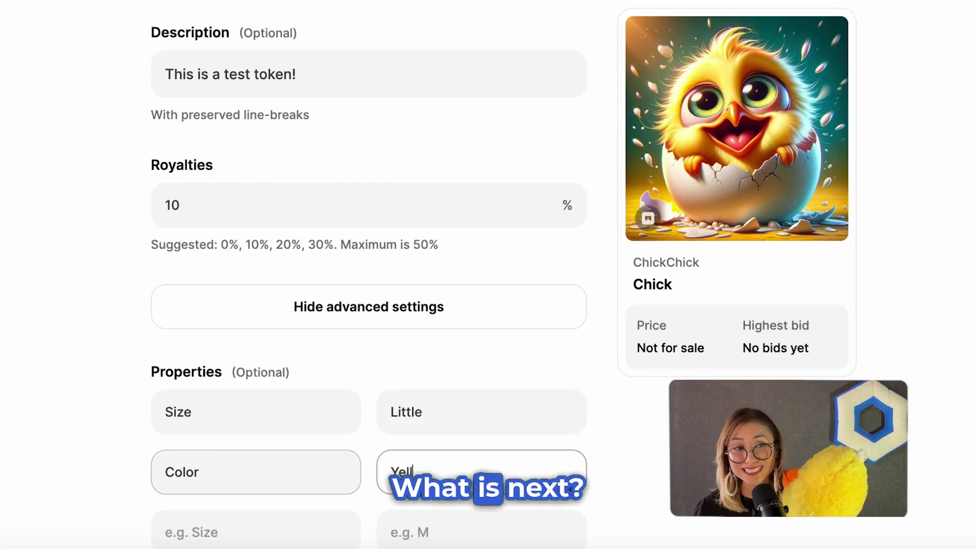
click(239, 500)
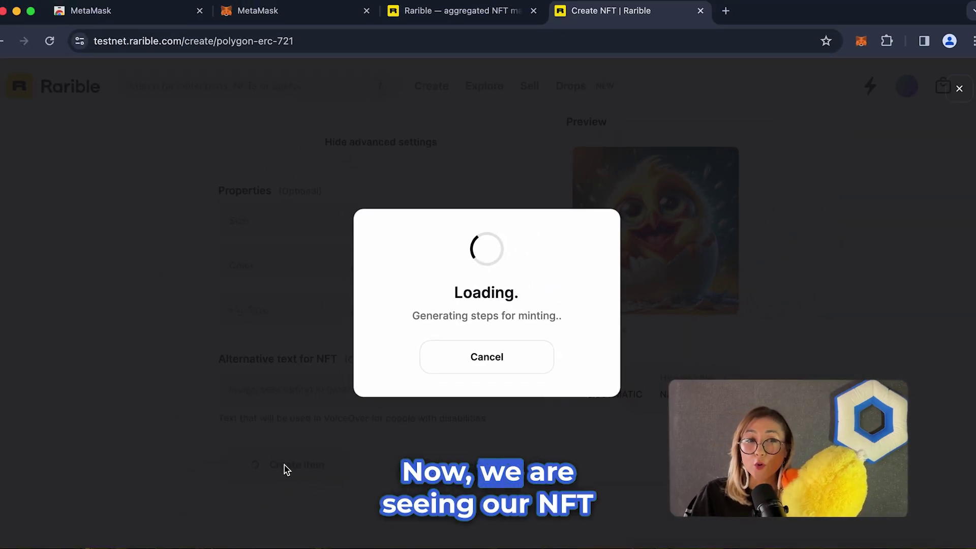